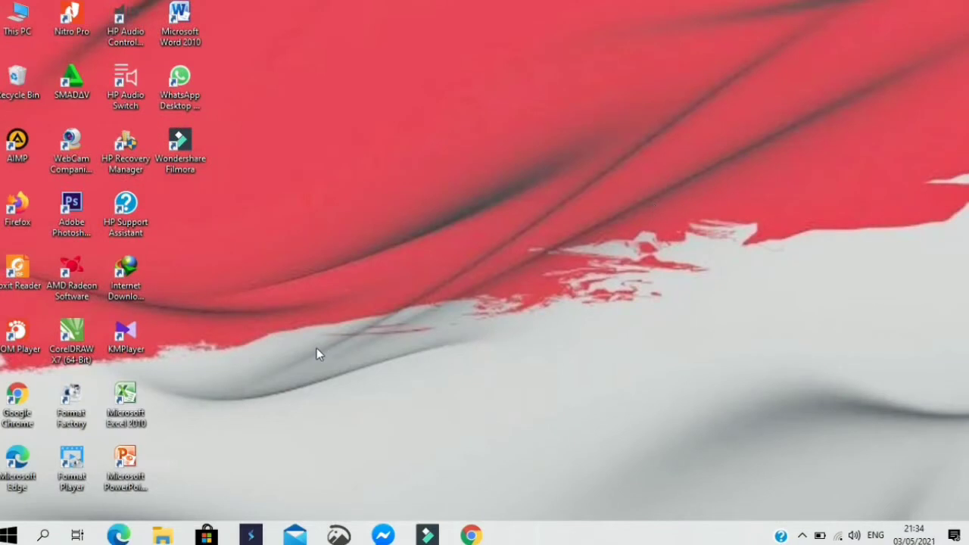
- Open a new Chrome tab and load ppdb.mtsnegeri2kotabima.sch.id from the address suggestion
{"action": "left_click", "coordinate": [473, 536]}
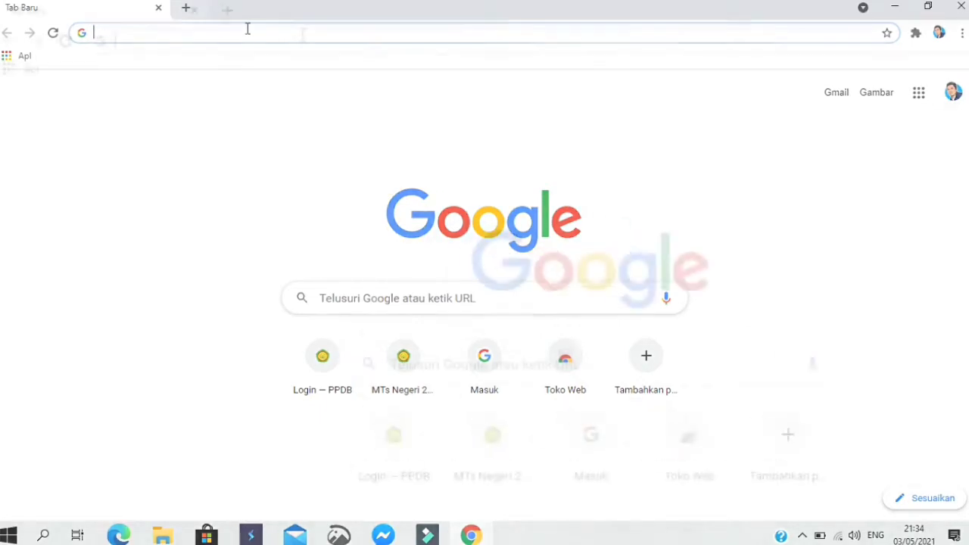
{"action": "type", "text": "ht"}
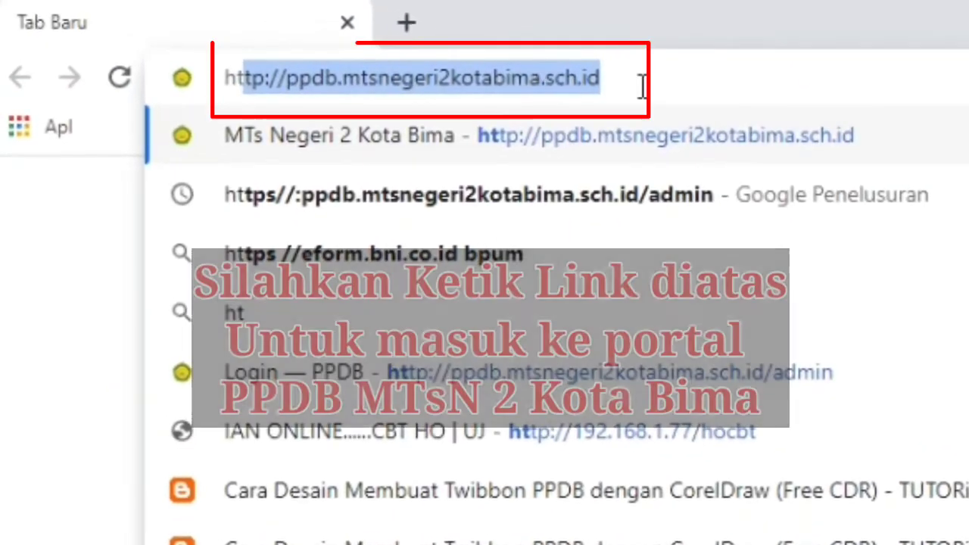
{"action": "left_click", "coordinate": [676, 83]}
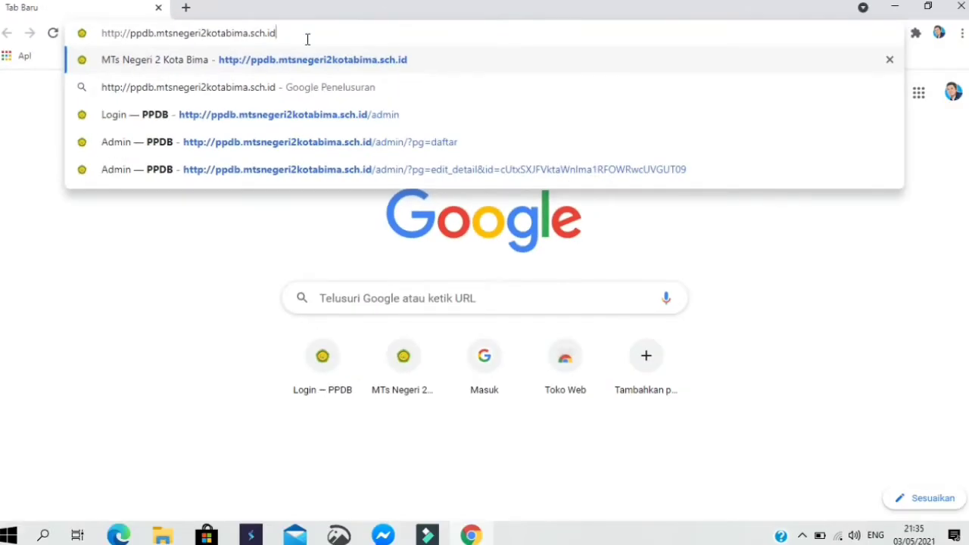
{"action": "key", "text": "Return"}
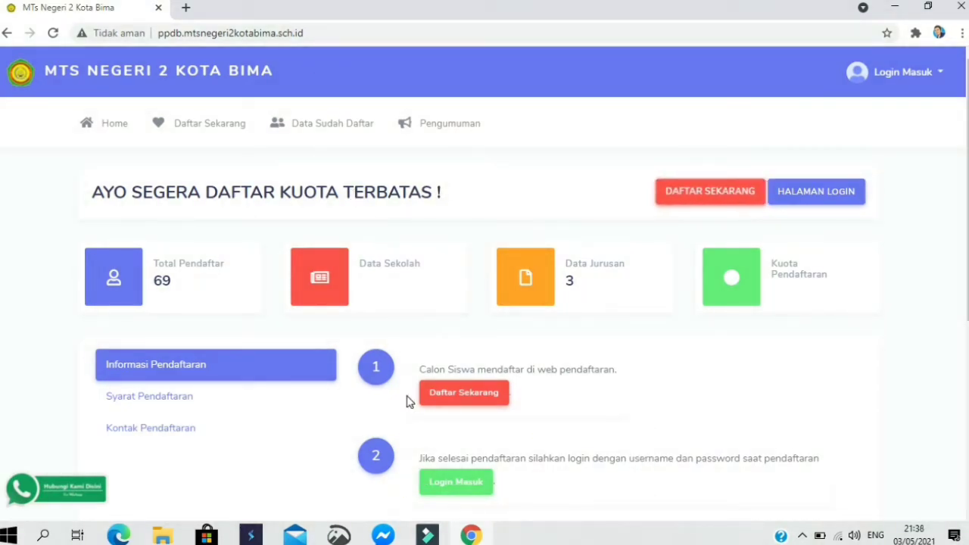
- Open the Daftar Sekarang registration form and enter the applicant's full name in Nama Lengkap
{"action": "left_click", "coordinate": [486, 402]}
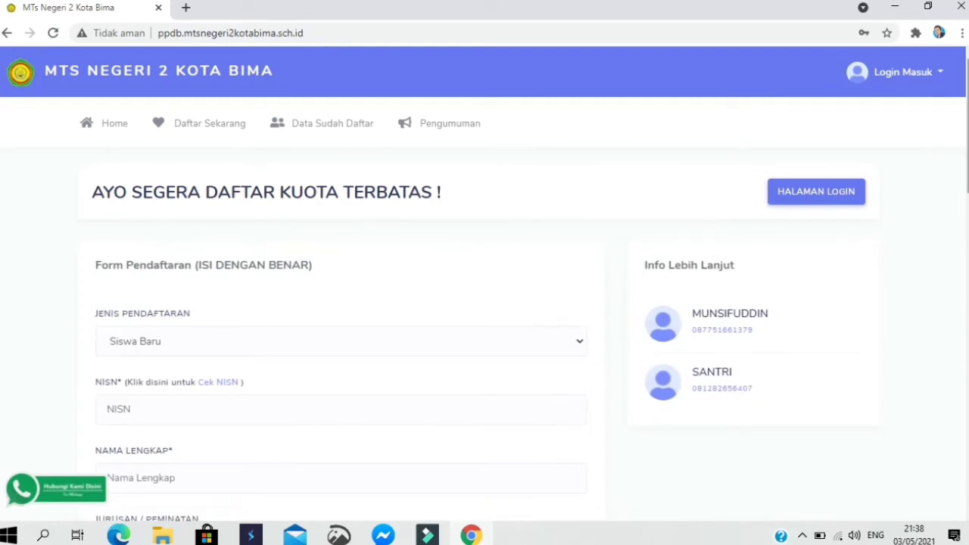
{"action": "left_click_drag", "start_coordinate": [967, 121], "coordinate": [967, 164]}
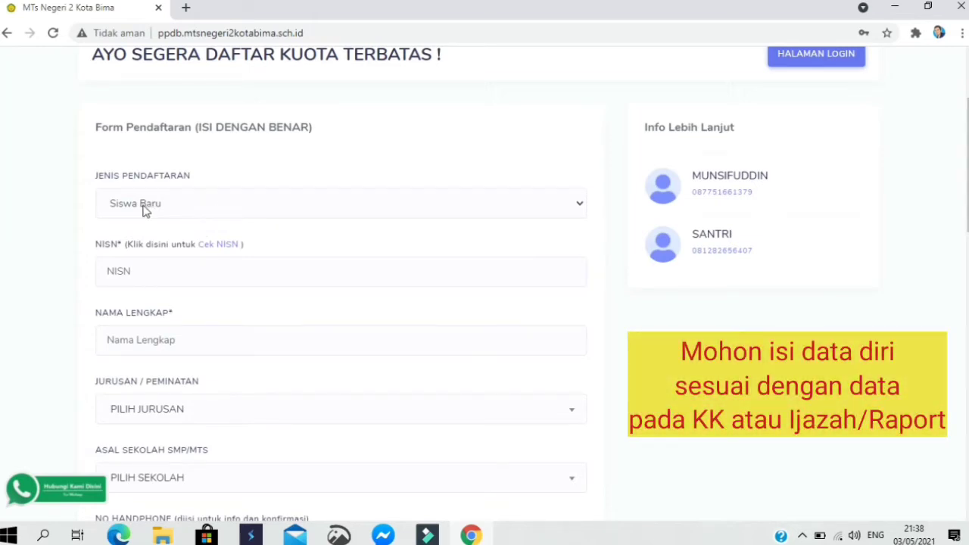
{"action": "left_click", "coordinate": [176, 279]}
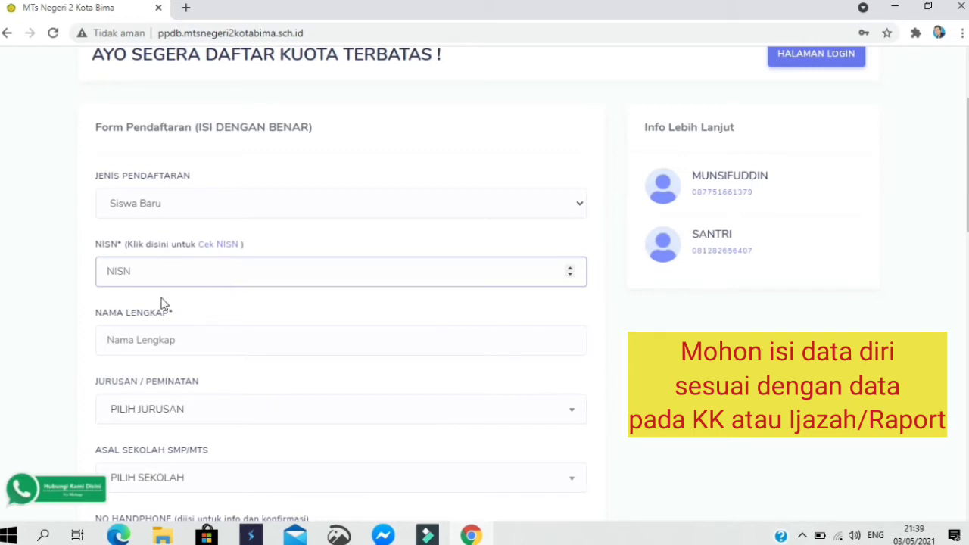
{"action": "left_click", "coordinate": [154, 338]}
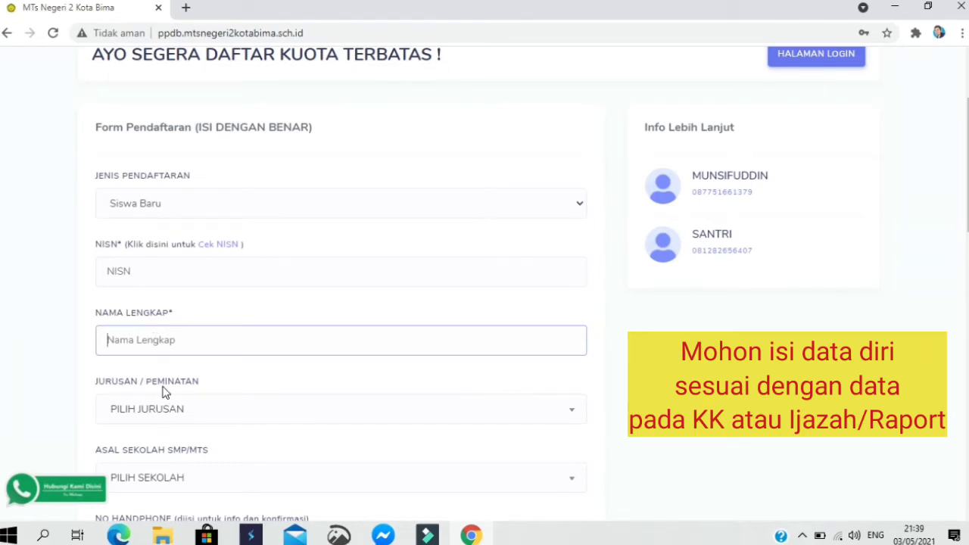
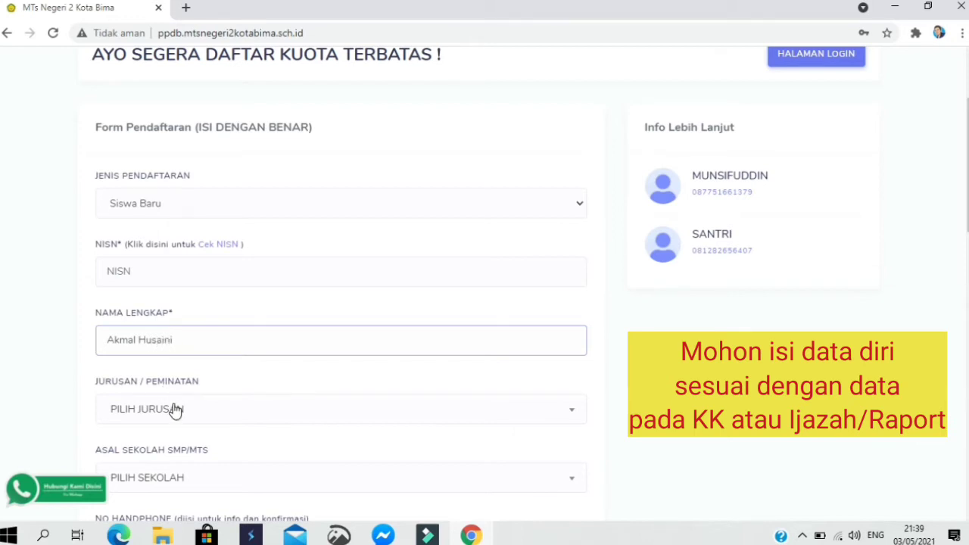
{"action": "left_click", "coordinate": [187, 408]}
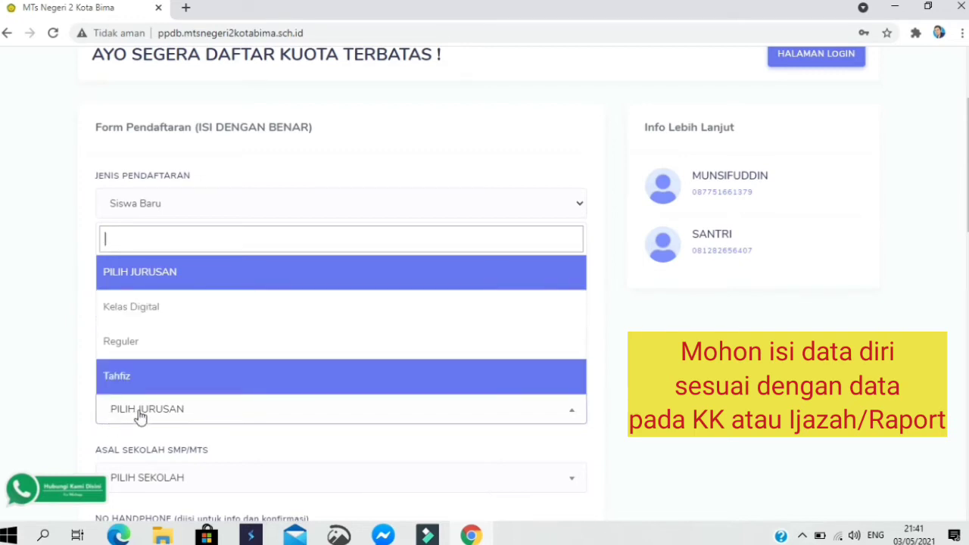
- Set Jurusan/Peminatan to Kelas Digital and Asal Sekolah SMP/MTS to SD Negeri
{"action": "left_click", "coordinate": [143, 312]}
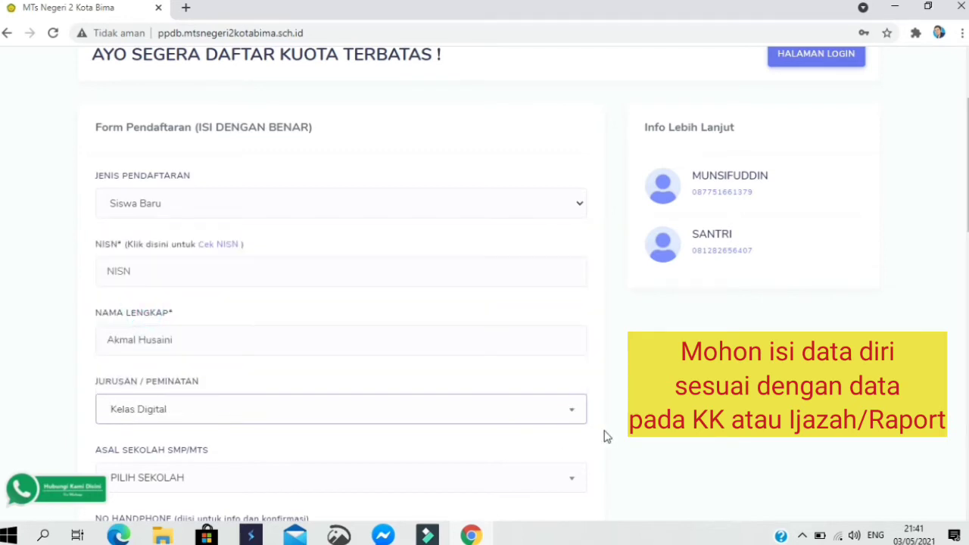
{"action": "left_click", "coordinate": [319, 479]}
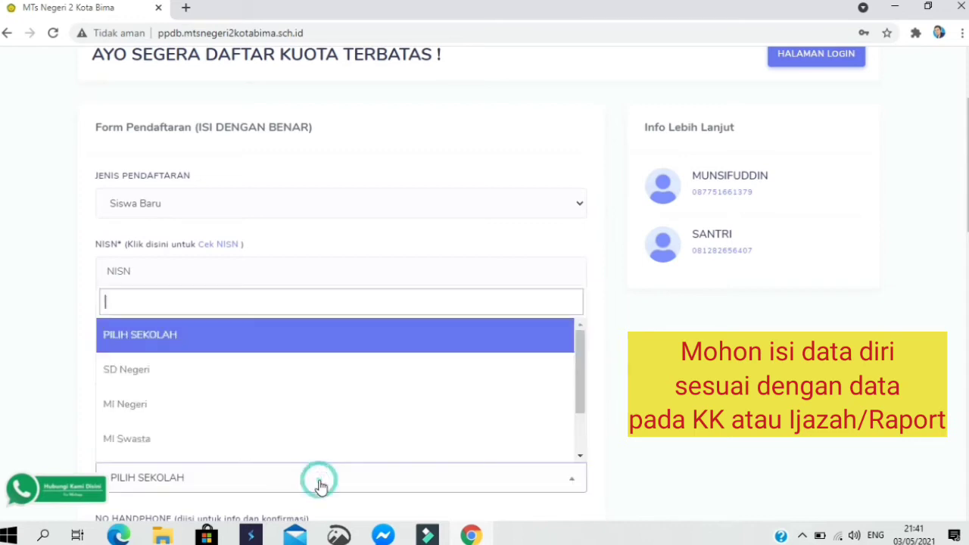
{"action": "left_click", "coordinate": [208, 371]}
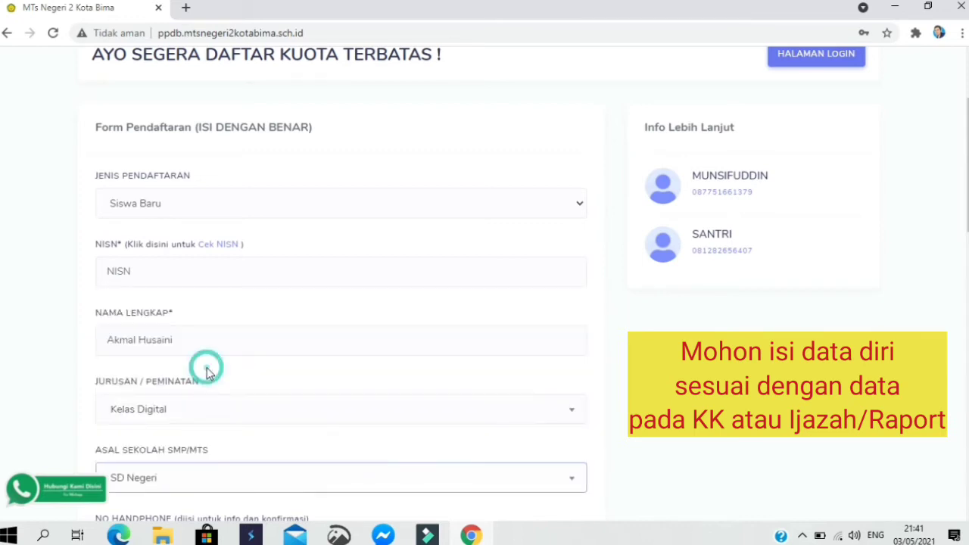
{"action": "left_click", "coordinate": [170, 485]}
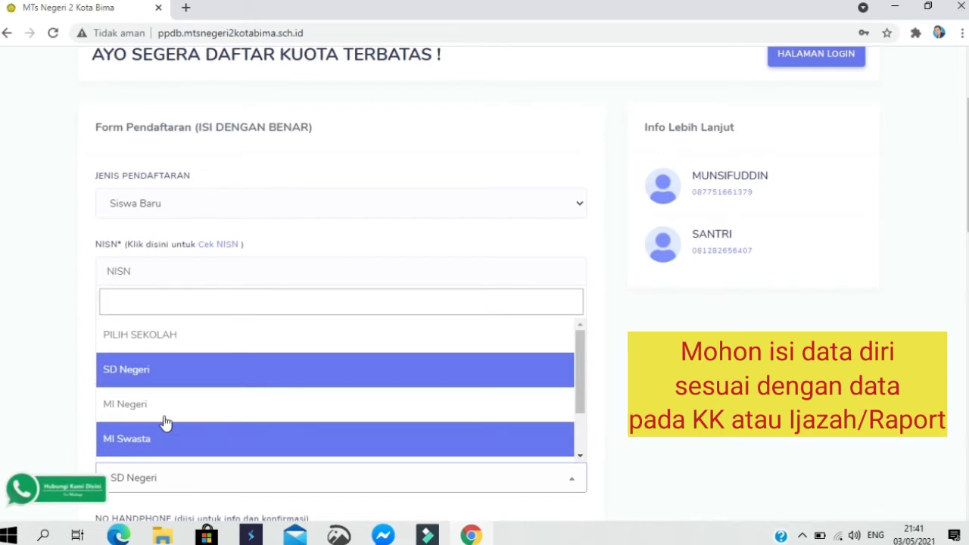
{"action": "left_click", "coordinate": [151, 371]}
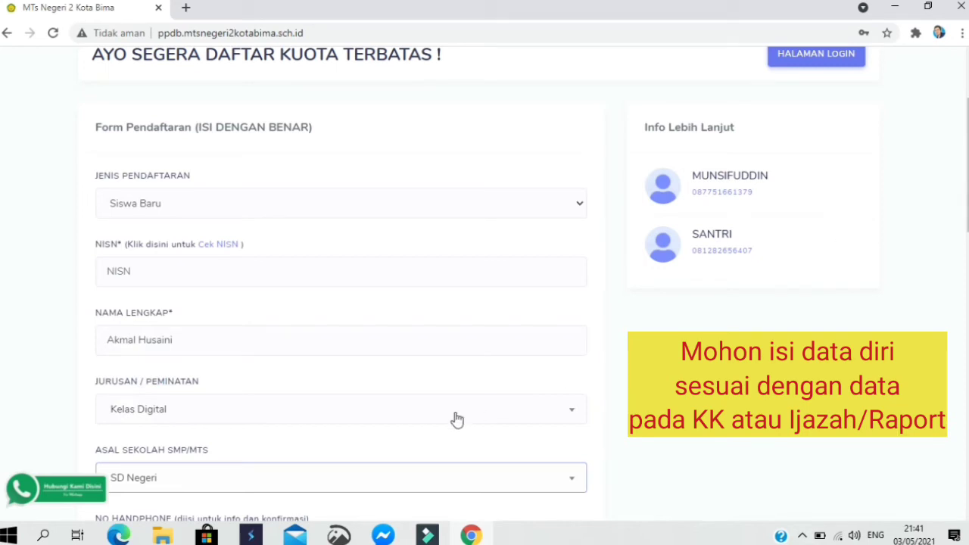
{"action": "left_click", "coordinate": [329, 480]}
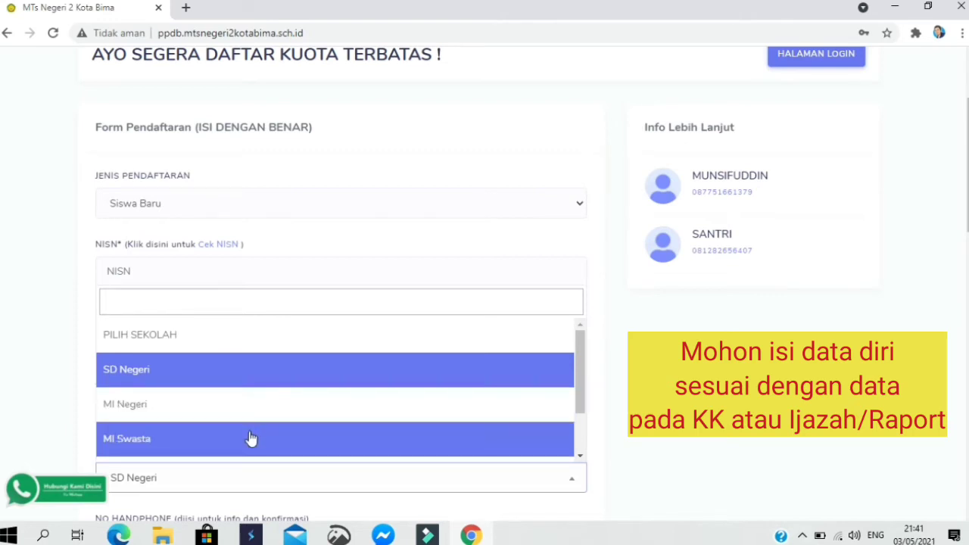
{"action": "left_click", "coordinate": [379, 477]}
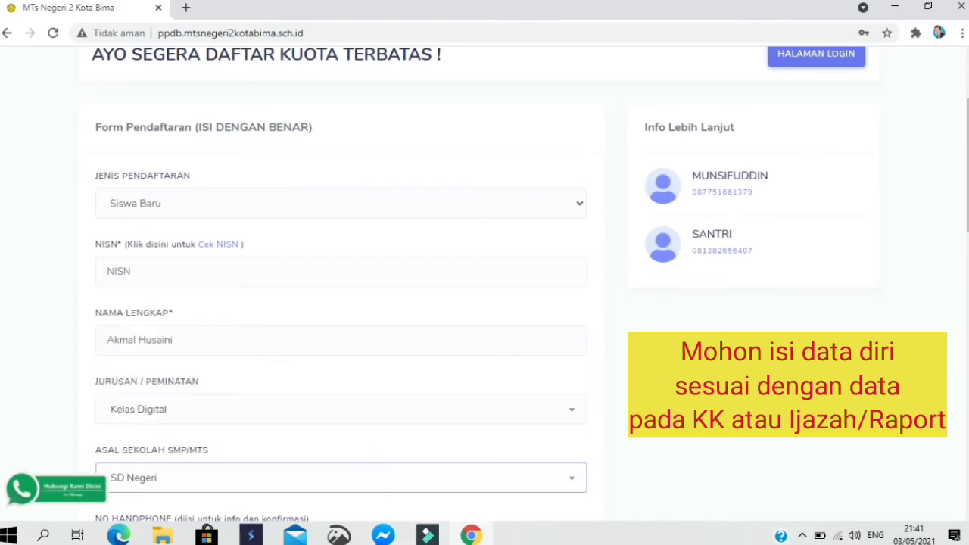
- Enter the applicant's WhatsApp phone number and set Tempat Lahir to Bima
{"action": "scroll", "coordinate": [340, 303], "scroll_direction": "down", "scroll_amount": 3}
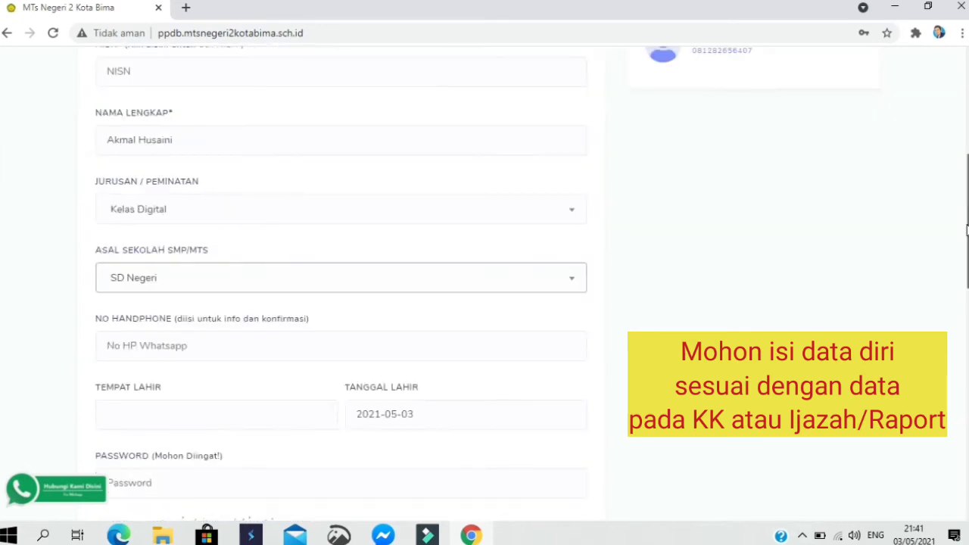
{"action": "scroll", "coordinate": [465, 231], "scroll_direction": "down", "scroll_amount": 1}
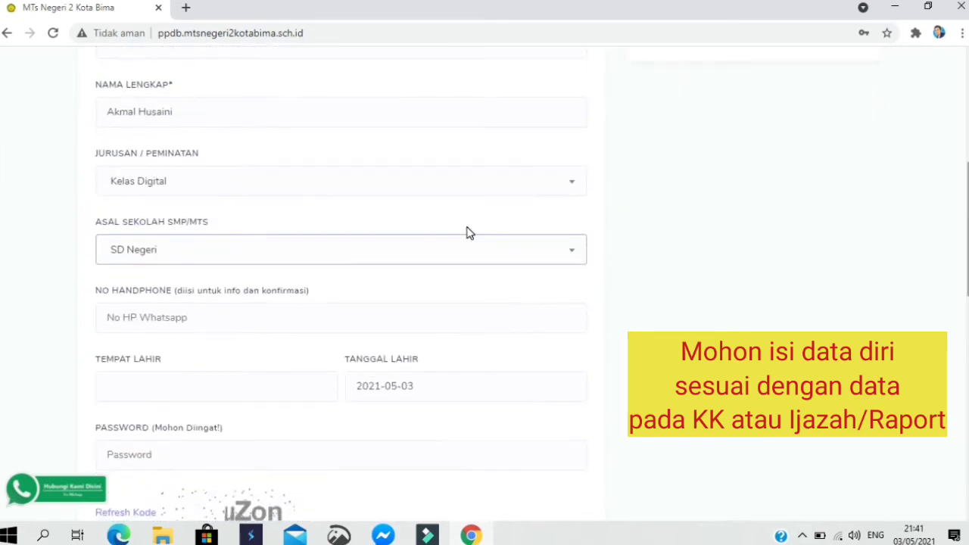
{"action": "left_click", "coordinate": [264, 315]}
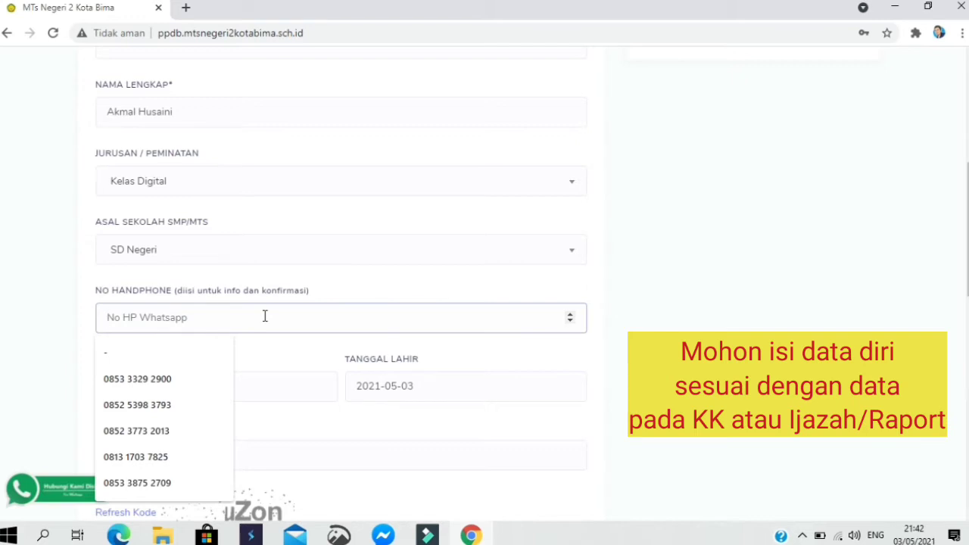
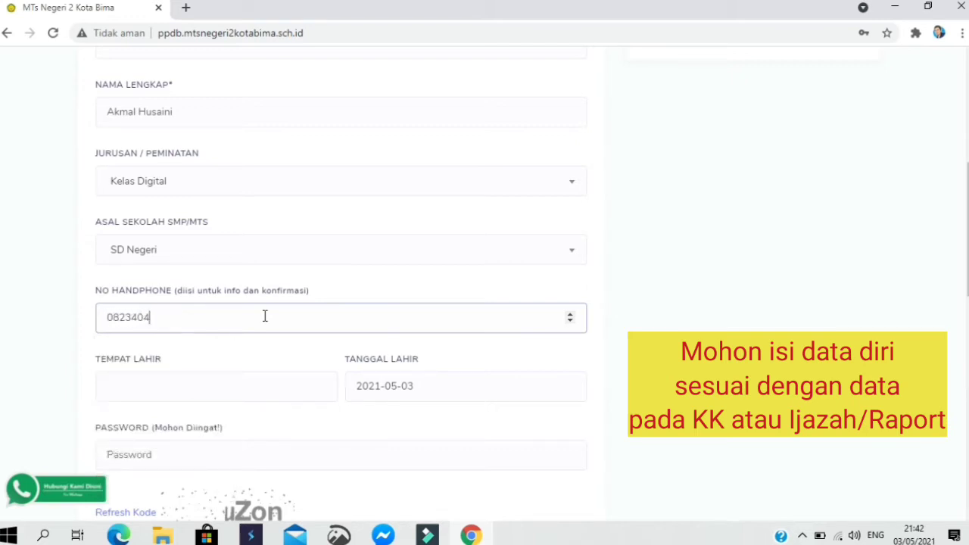
{"action": "left_click", "coordinate": [174, 394]}
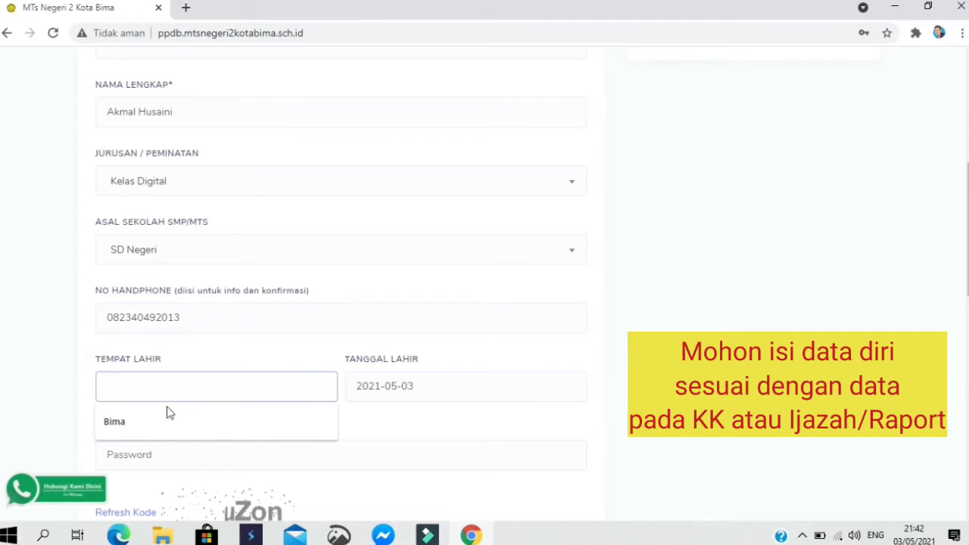
{"action": "left_click", "coordinate": [163, 416]}
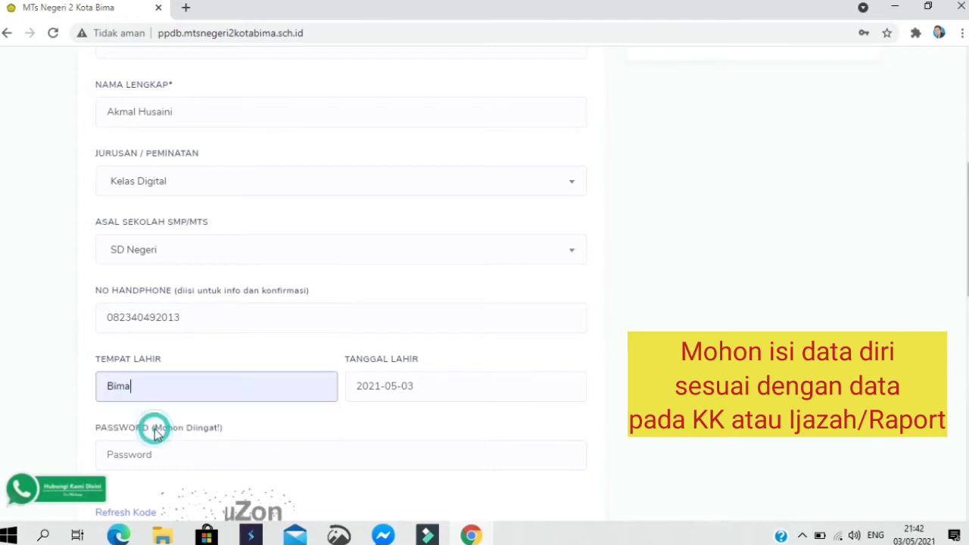
- Set Tanggal Lahir to 2005-05-03, correcting the year in the date field
{"action": "left_click", "coordinate": [422, 385]}
{"action": "left_click", "coordinate": [449, 422]}
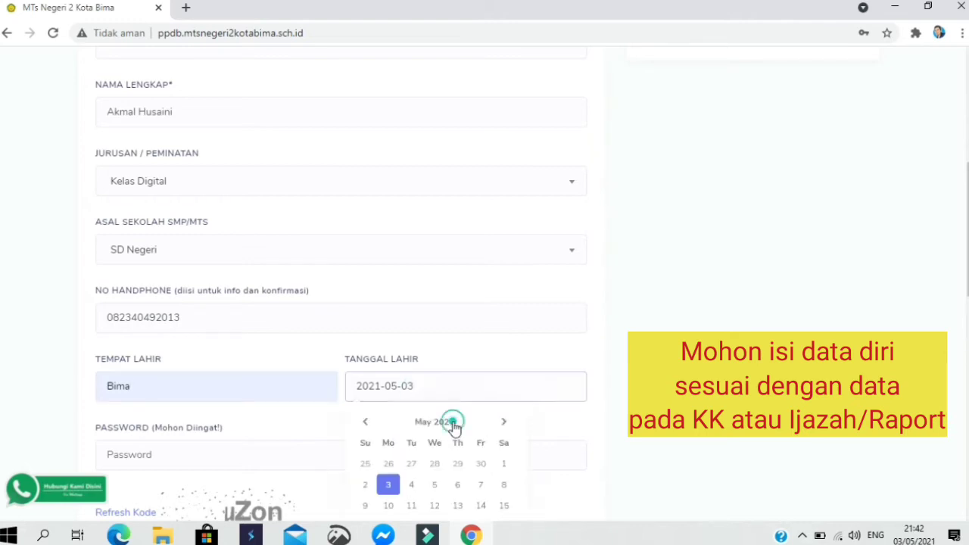
{"action": "left_click", "coordinate": [381, 387]}
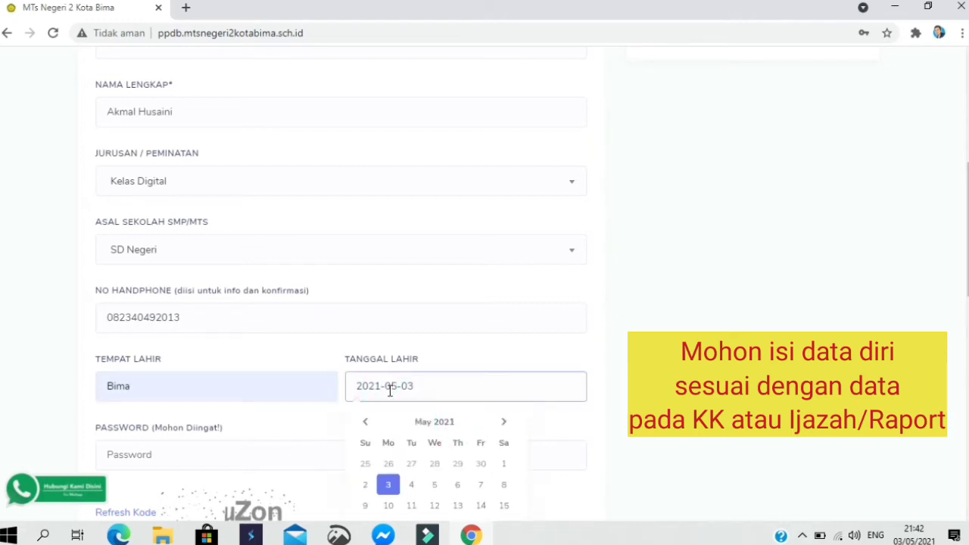
{"action": "key", "text": "BackSpace"}
{"action": "key", "text": "BackSpace"}
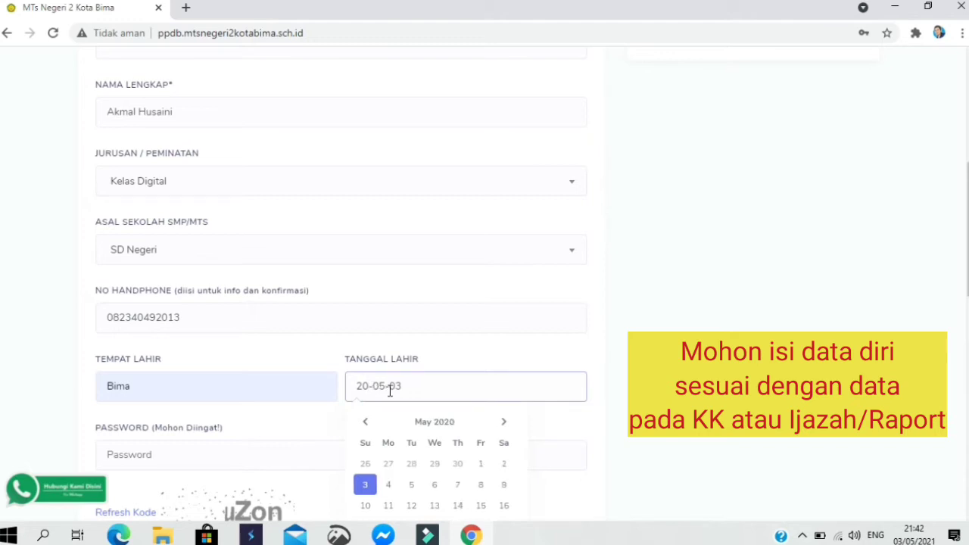
{"action": "type", "text": "0"}
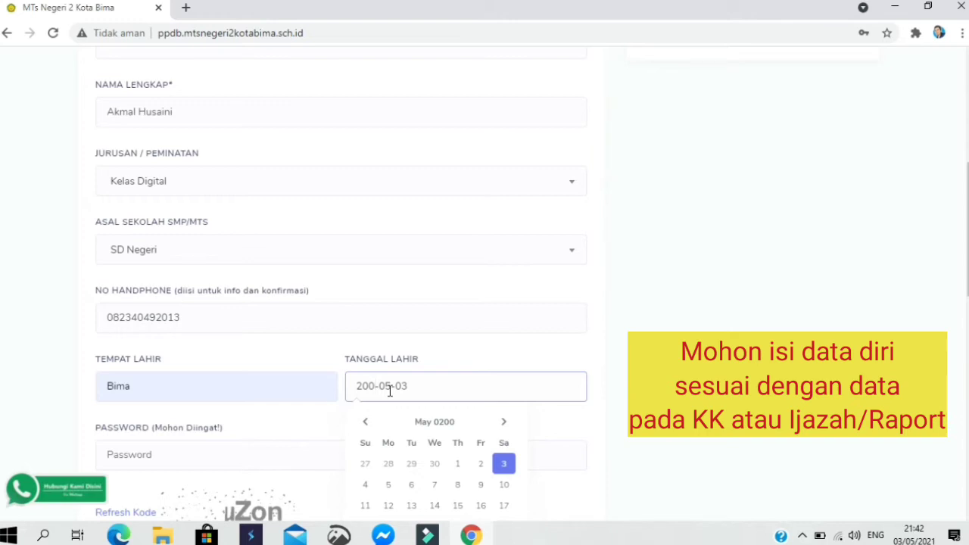
{"action": "type", "text": "5"}
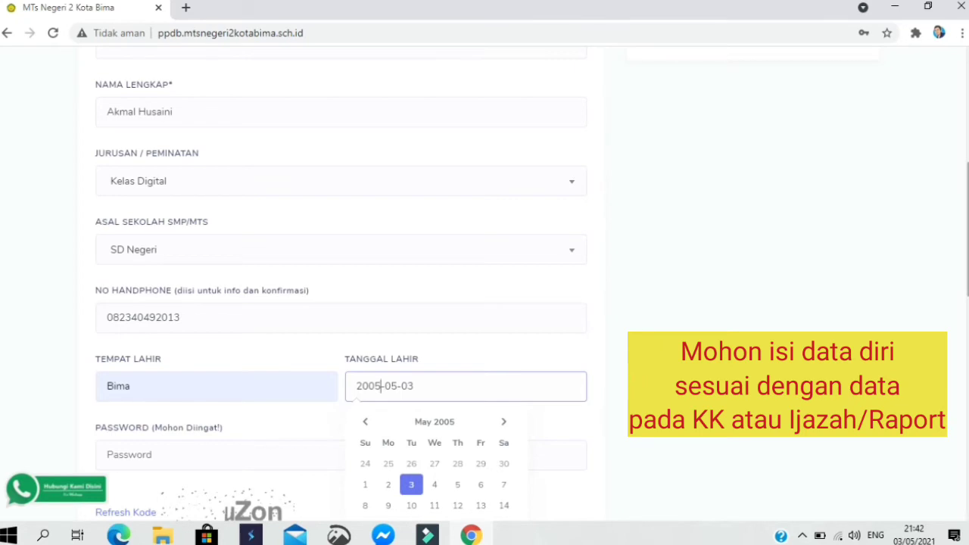
{"action": "scroll", "coordinate": [595, 271], "scroll_direction": "down", "scroll_amount": 3}
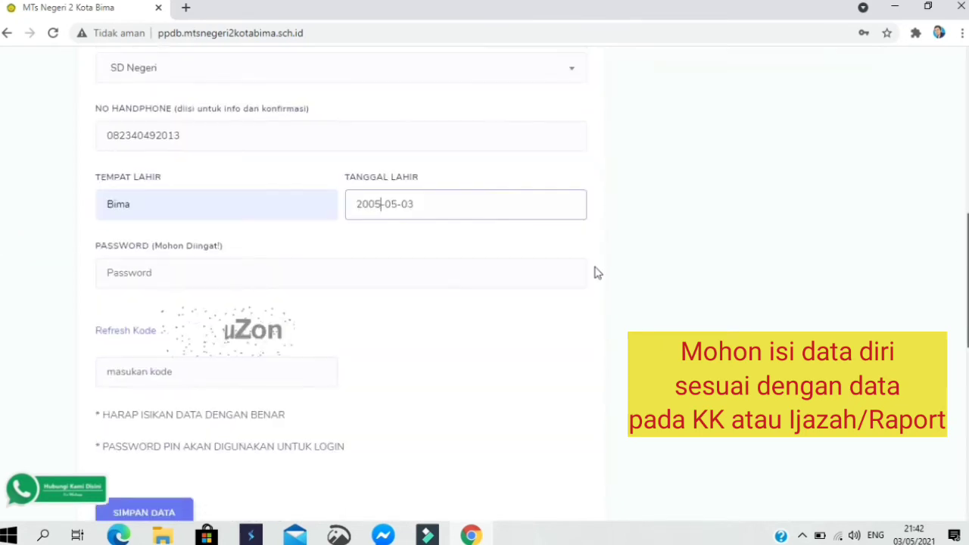
- Enter the account password and the captcha code, then submit with SIMPAN DATA
{"action": "left_click", "coordinate": [260, 269]}
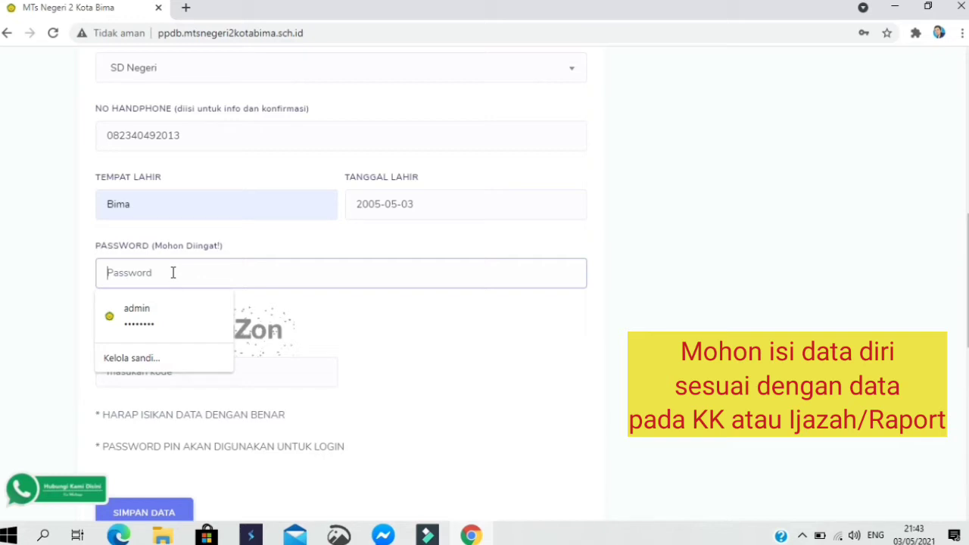
{"action": "type", "text": "*******"}
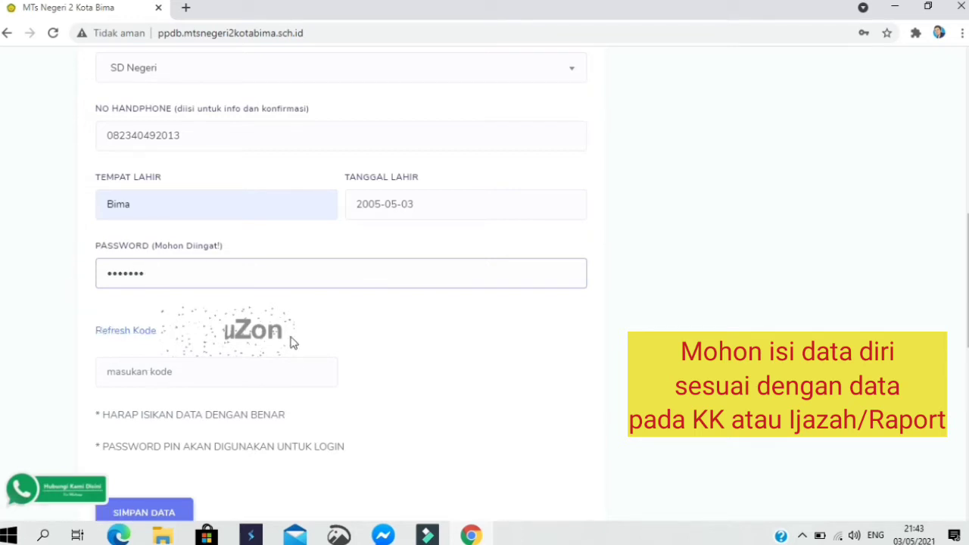
{"action": "left_click", "coordinate": [210, 383]}
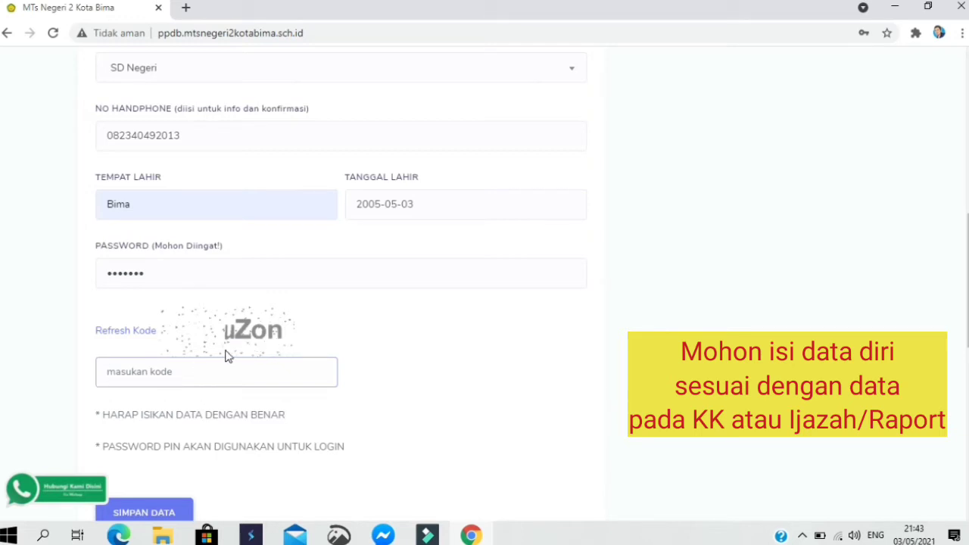
{"action": "type", "text": "u"}
{"action": "type", "text": "Z"}
{"action": "type", "text": "i"}
{"action": "type", "text": "n"}
{"action": "key", "text": "BackSpace"}
{"action": "key", "text": "BackSpace"}
{"action": "type", "text": "on"}
{"action": "scroll", "coordinate": [227, 352], "scroll_direction": "down", "scroll_amount": 2}
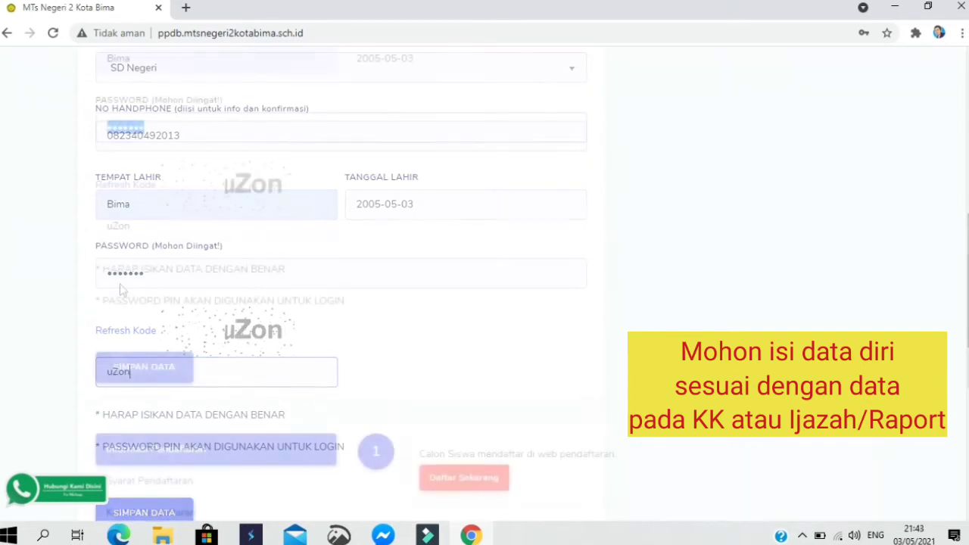
{"action": "left_click", "coordinate": [239, 316]}
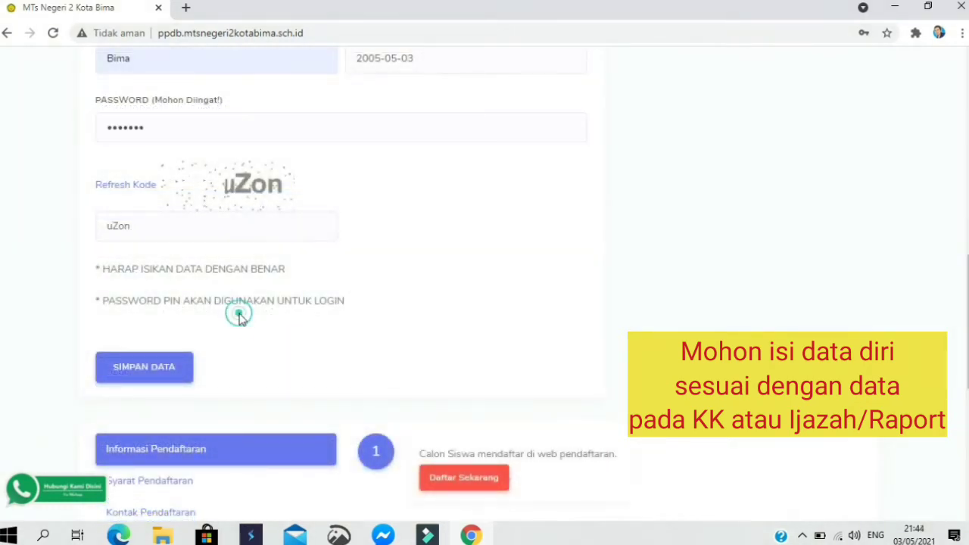
{"action": "left_click", "coordinate": [160, 374]}
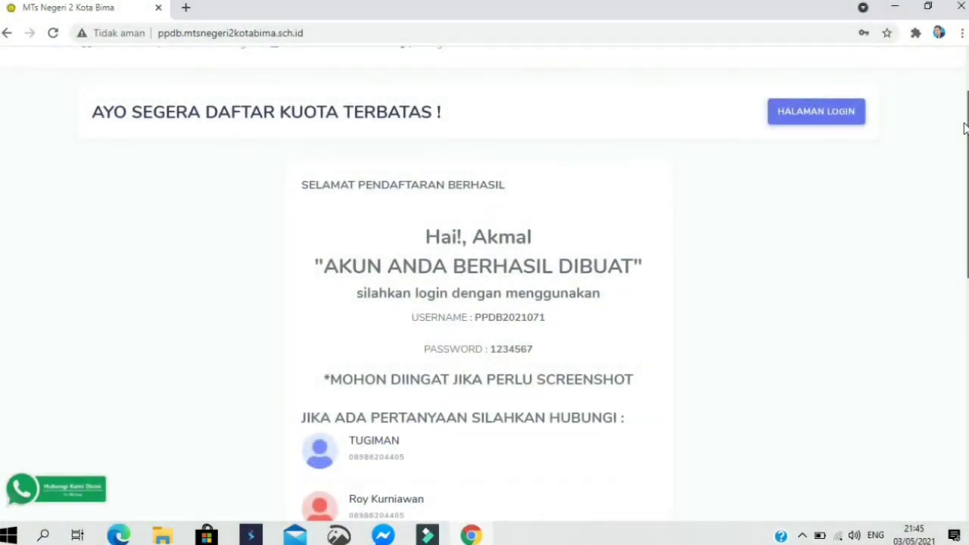
- Select the issued username and password on the success card, then go to HALAMAN LOGIN
{"action": "scroll", "coordinate": [960, 129], "scroll_direction": "down", "scroll_amount": 1}
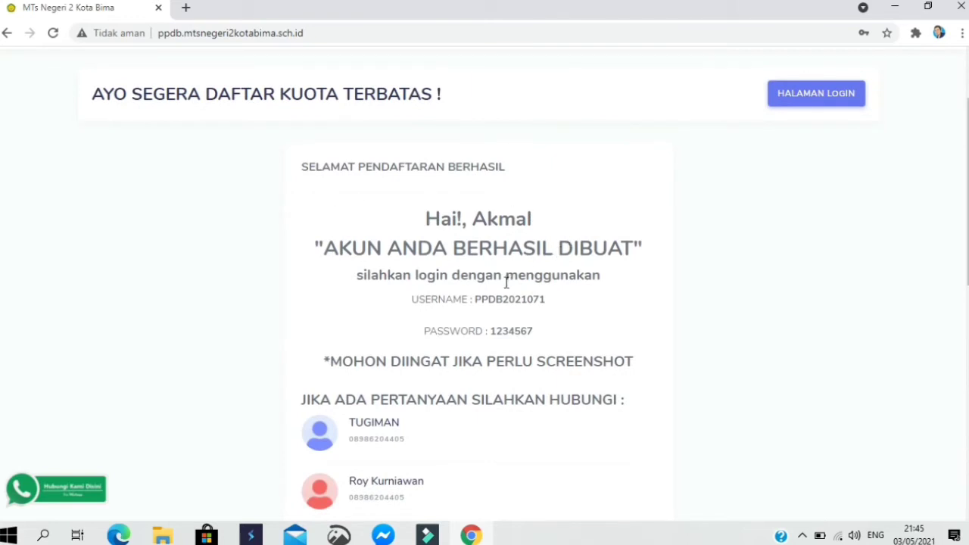
{"action": "left_click_drag", "start_coordinate": [545, 298], "coordinate": [475, 299]}
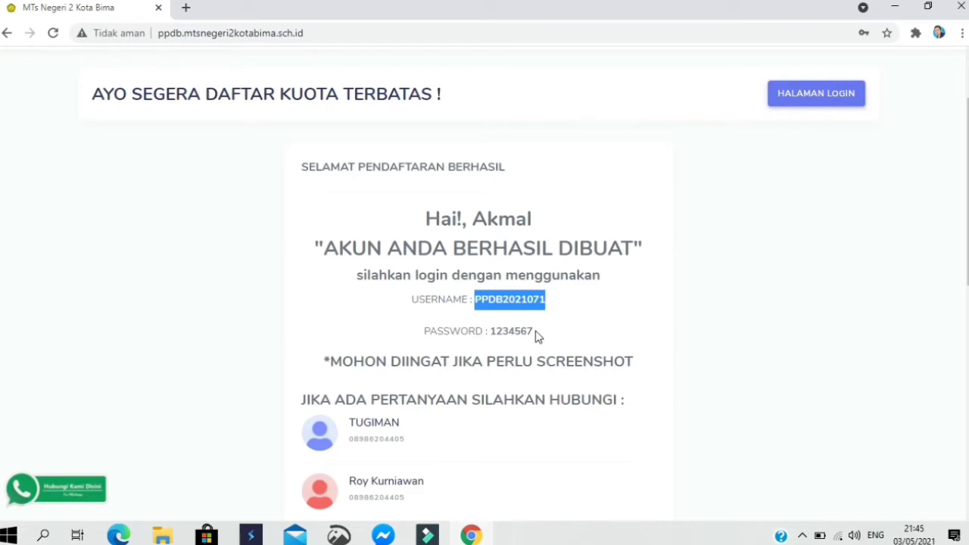
{"action": "left_click_drag", "start_coordinate": [534, 331], "coordinate": [492, 331]}
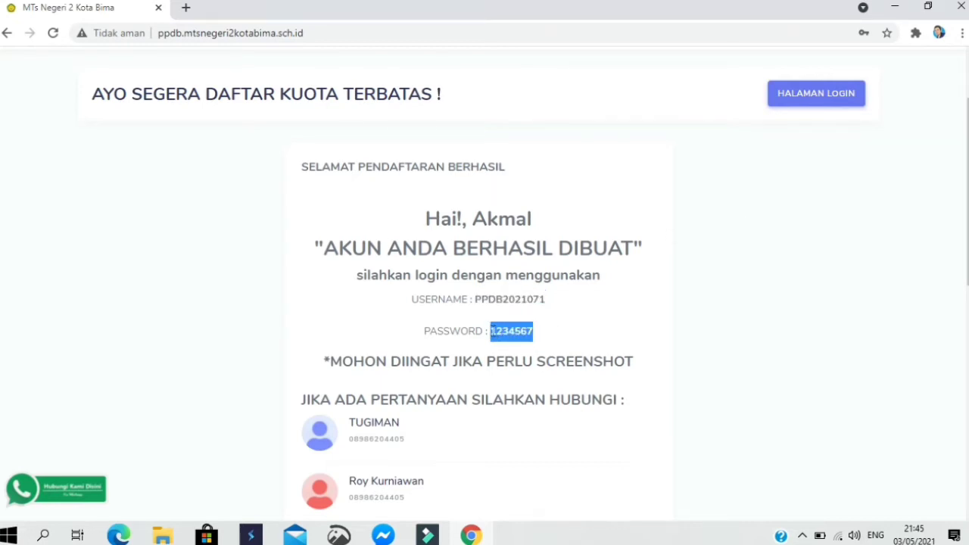
{"action": "left_click", "coordinate": [830, 101]}
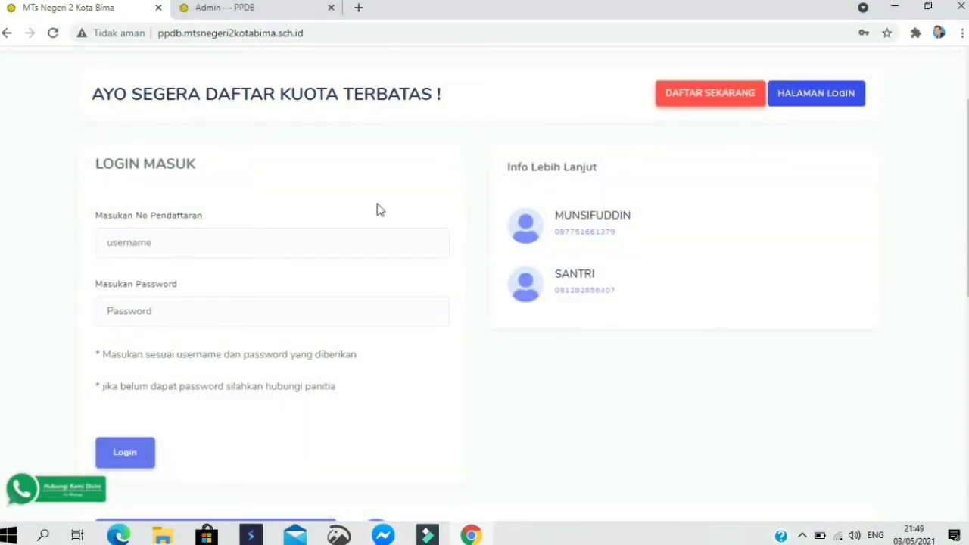
- Sign in using the assigned registration number as username and the account password
{"action": "left_click", "coordinate": [248, 246]}
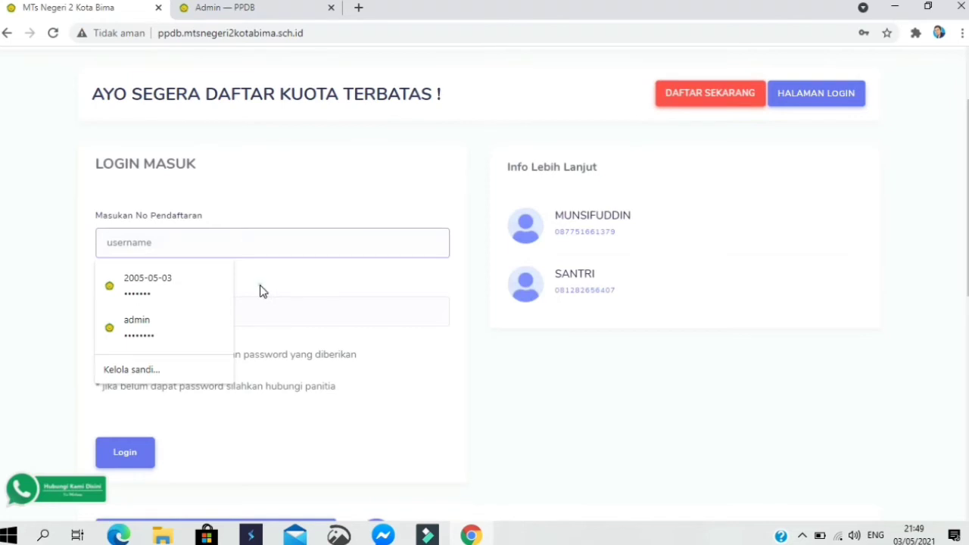
{"action": "left_click", "coordinate": [222, 243]}
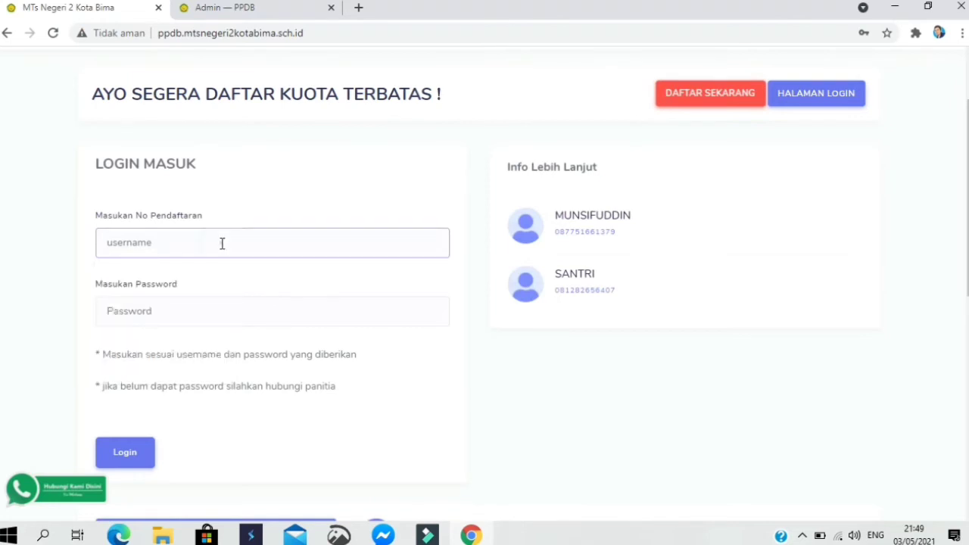
{"action": "left_click", "coordinate": [222, 243]}
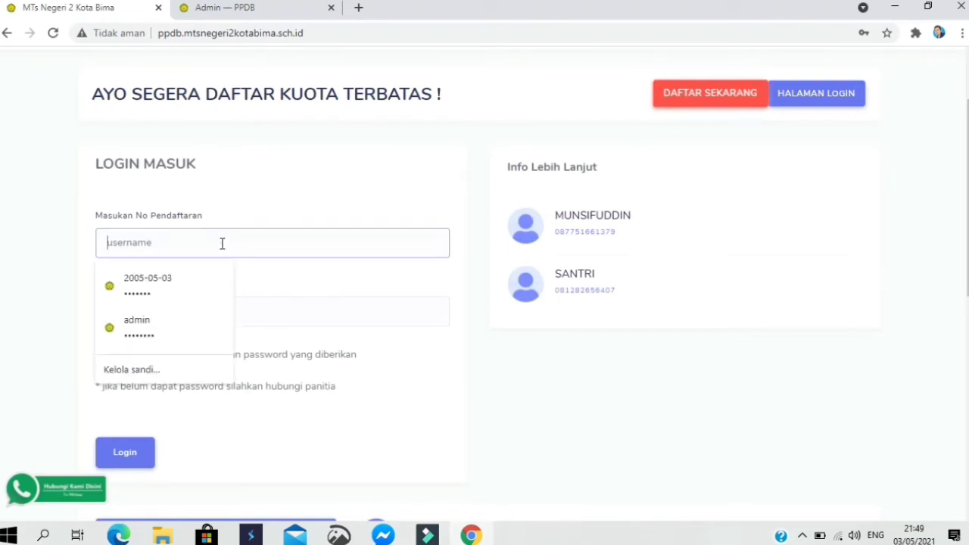
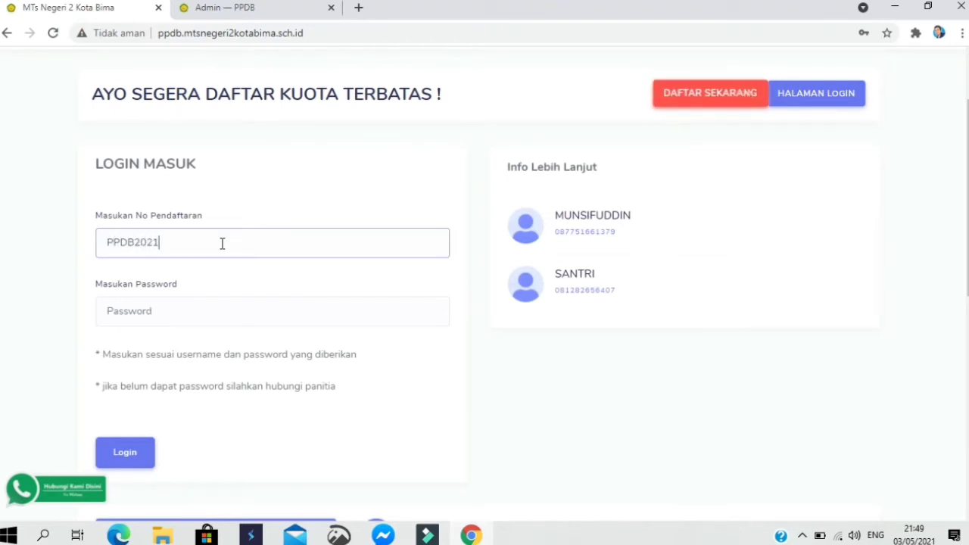
{"action": "left_click", "coordinate": [199, 315]}
{"action": "type", "text": "1"}
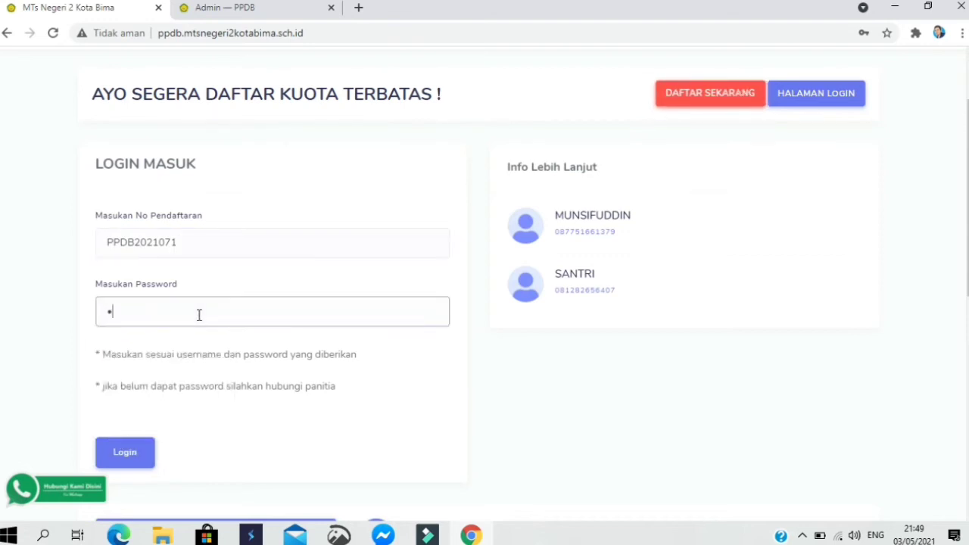
{"action": "type", "text": "234567"}
{"action": "left_click", "coordinate": [135, 457]}
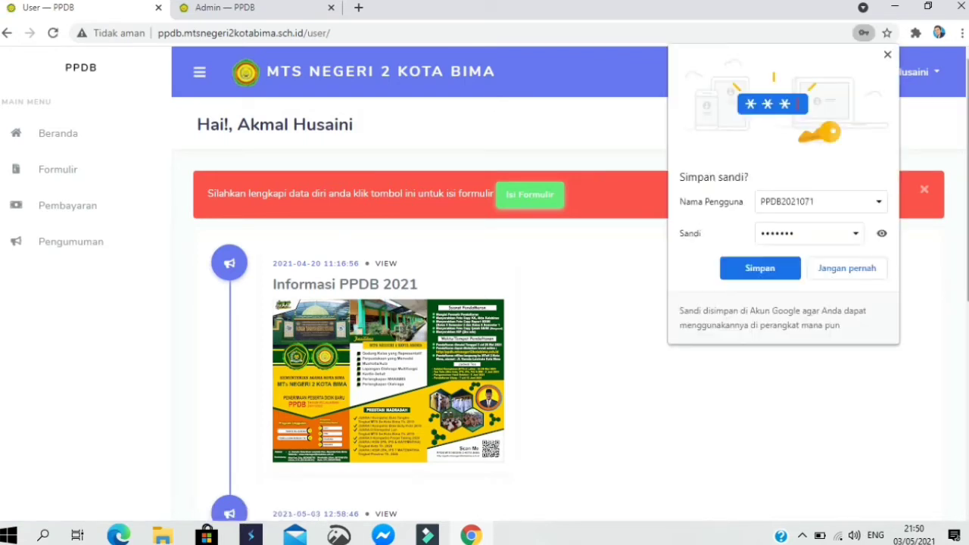
- Save the login in Chrome's password bubble and open the Isi Formulir registration form
{"action": "left_click", "coordinate": [760, 267]}
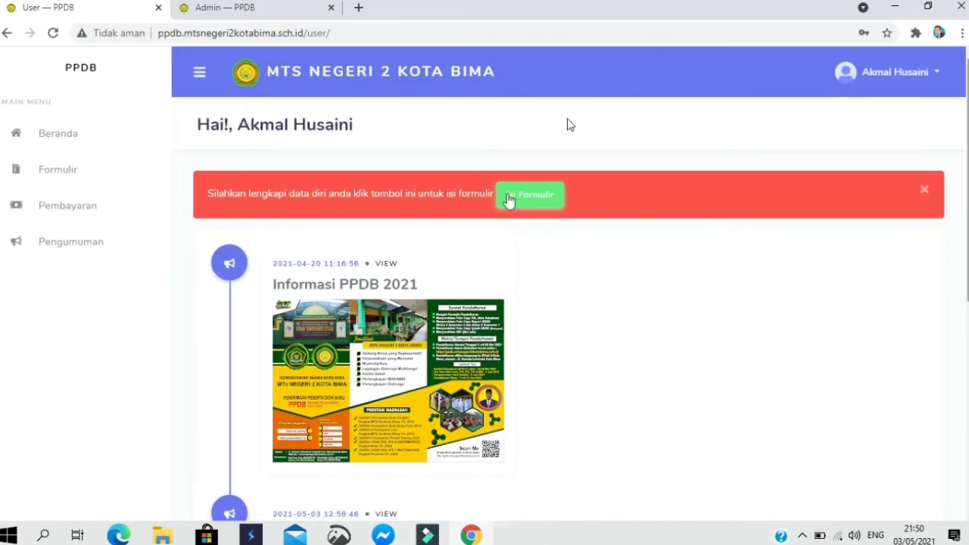
{"action": "left_click", "coordinate": [508, 199]}
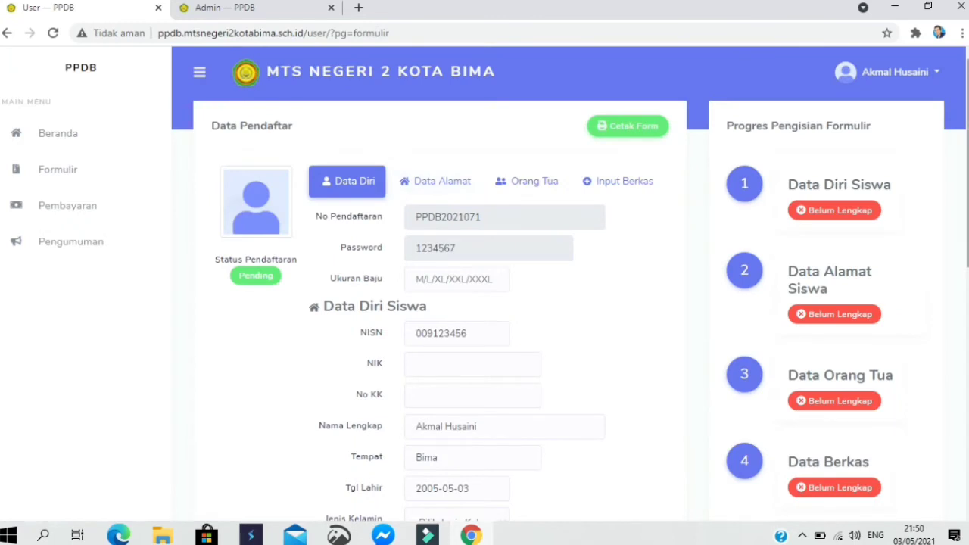
- Set Ukuran Baju to L and paste the student's NIK, fixing its leading digit
{"action": "scroll", "coordinate": [471, 163], "scroll_direction": "down", "scroll_amount": 1}
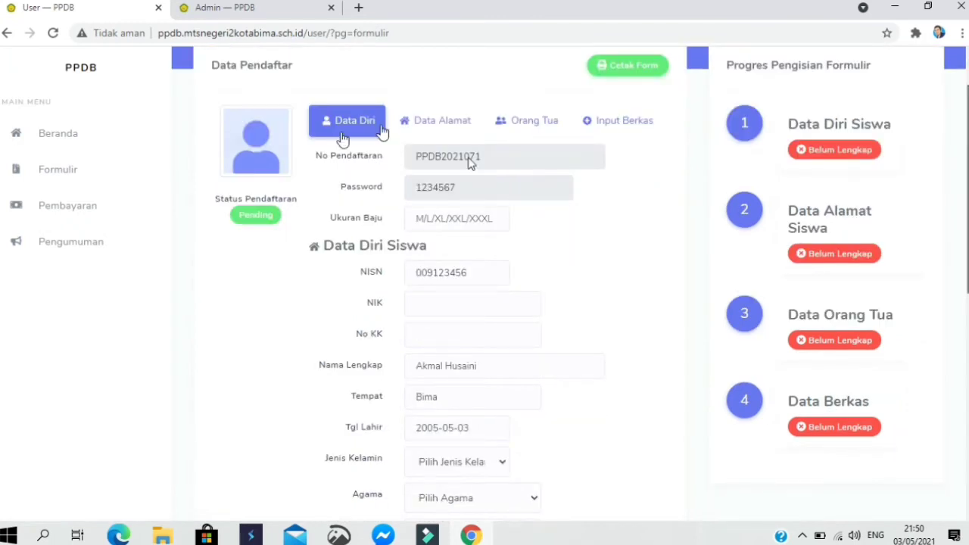
{"action": "left_click", "coordinate": [453, 221]}
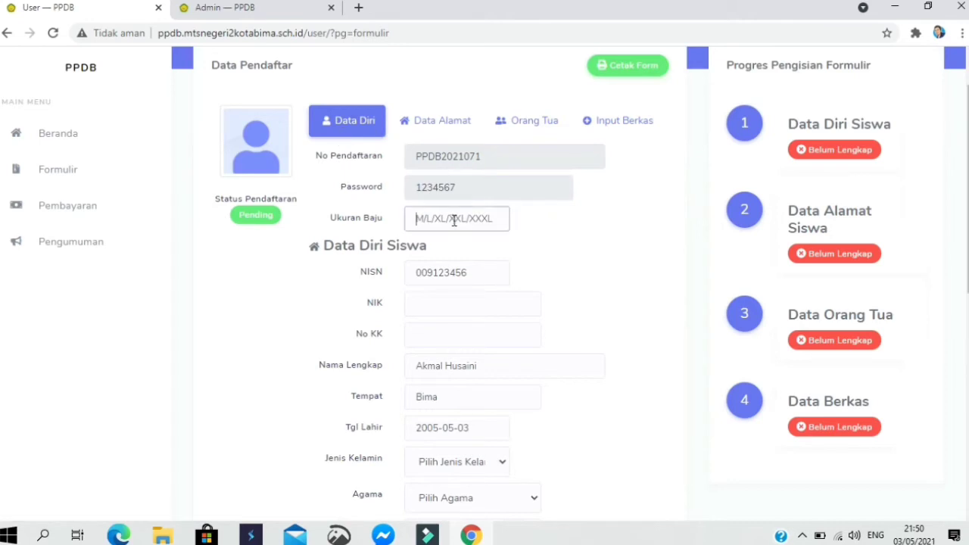
{"action": "type", "text": "L"}
{"action": "left_click", "coordinate": [441, 304]}
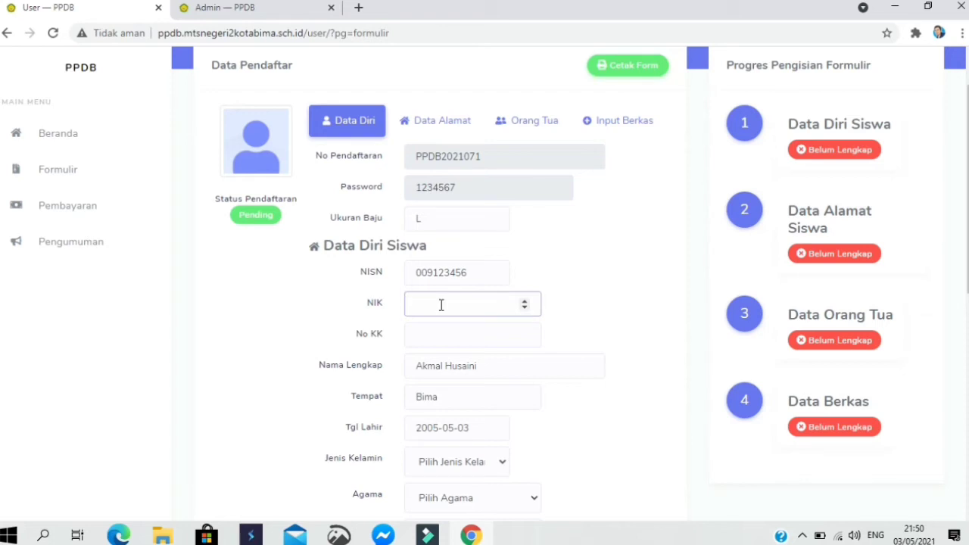
{"action": "key", "text": "ctrl+v"}
{"action": "left_click", "coordinate": [447, 342]}
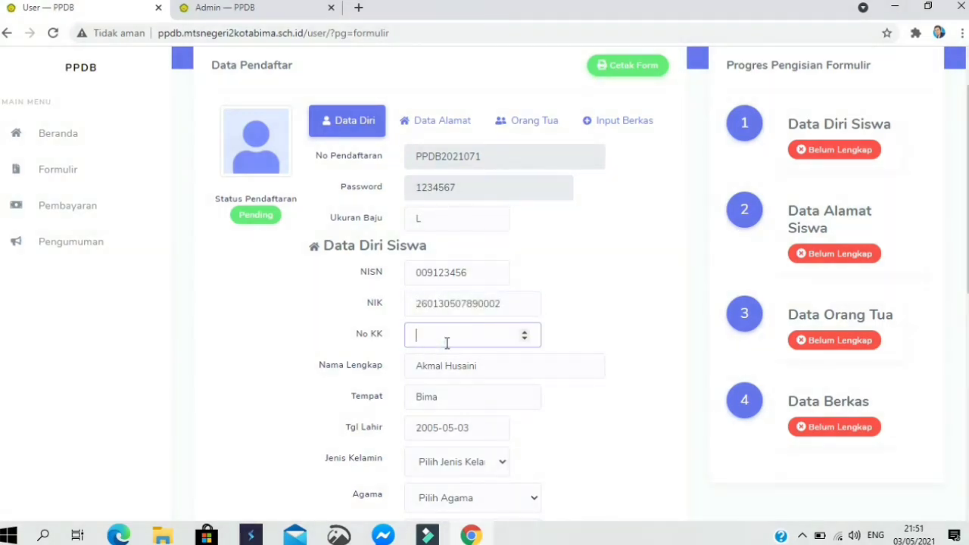
{"action": "left_click", "coordinate": [424, 305]}
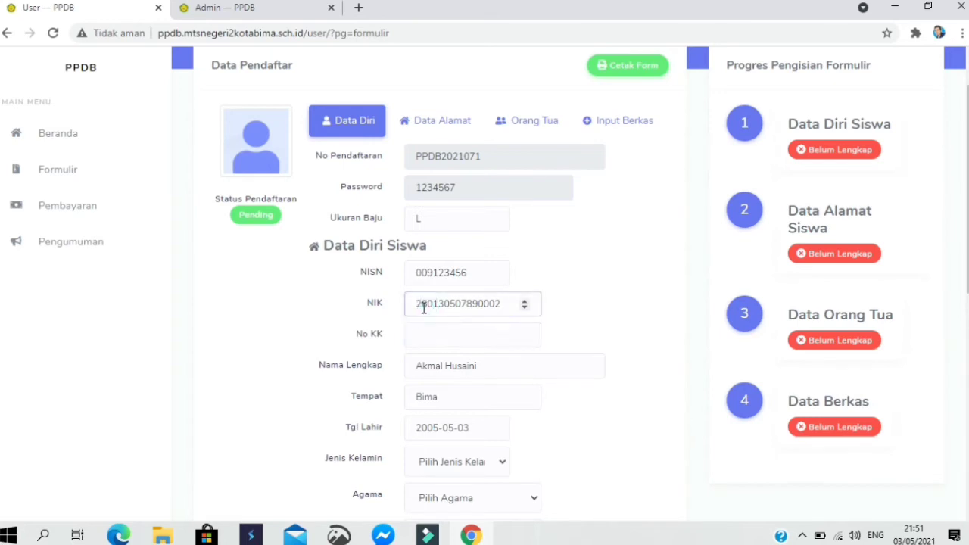
{"action": "key", "text": "BackSpace"}
{"action": "type", "text": "2"}
{"action": "left_click", "coordinate": [429, 339]}
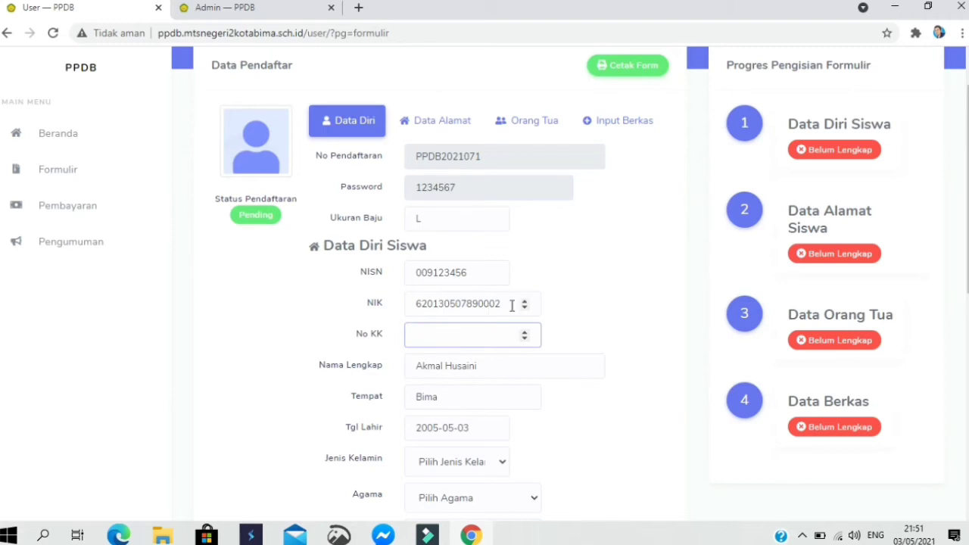
- Fill No KK by pasting the copied NIK and editing its final digits
{"action": "left_click_drag", "start_coordinate": [513, 304], "coordinate": [361, 316]}
{"action": "key", "text": "ctrl+c"}
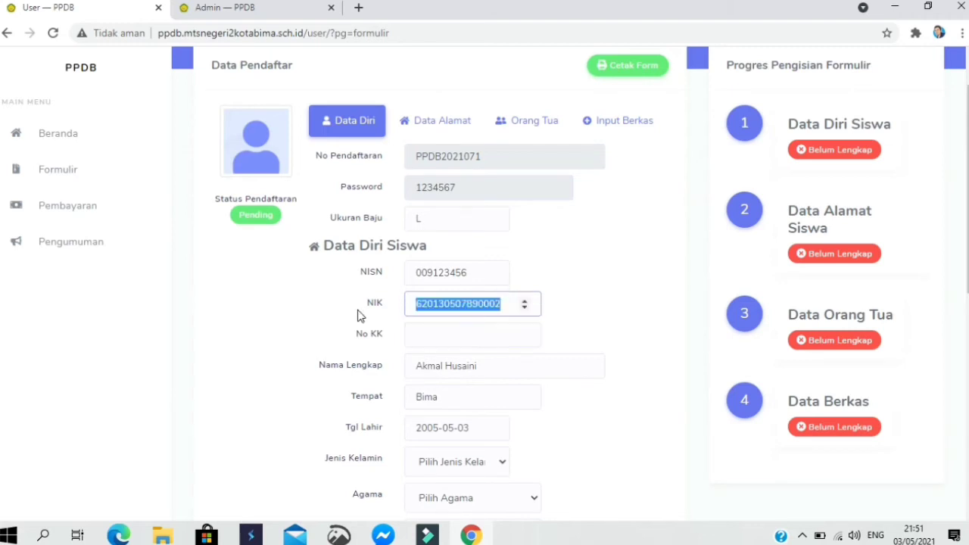
{"action": "left_click", "coordinate": [432, 340]}
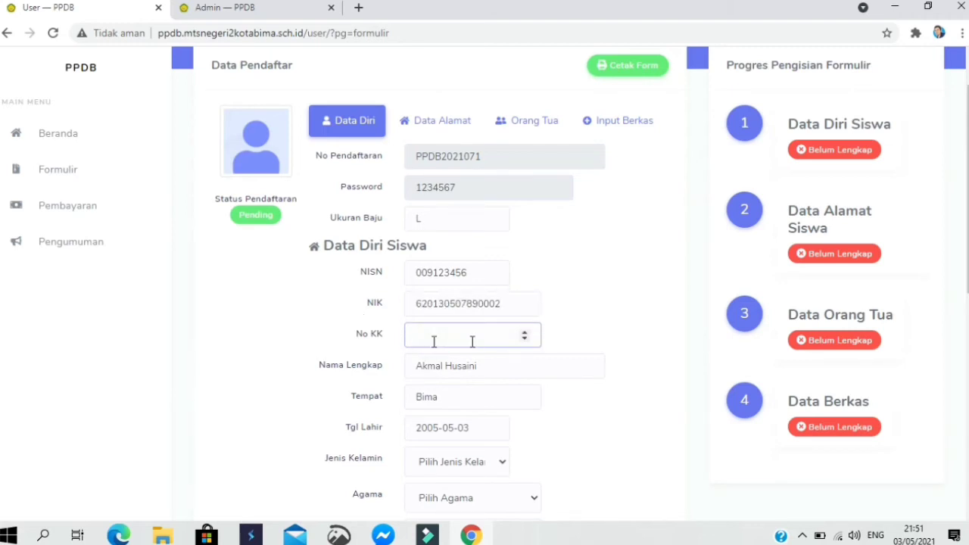
{"action": "key", "text": "ctrl+v"}
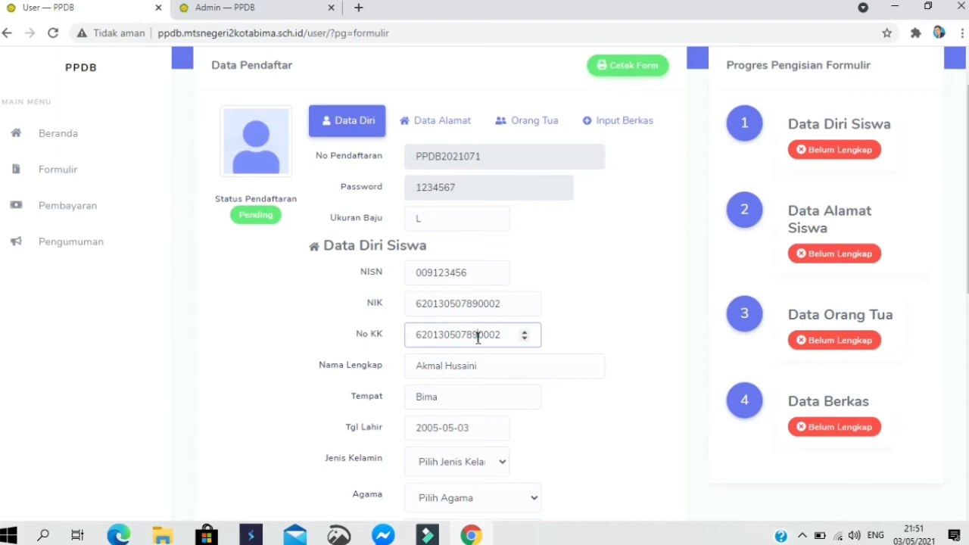
{"action": "left_click", "coordinate": [478, 338]}
{"action": "key", "text": "BackSpace"}
{"action": "key", "text": "BackSpace"}
{"action": "key", "text": "BackSpace"}
{"action": "key", "text": "BackSpace"}
{"action": "key", "text": "BackSpace"}
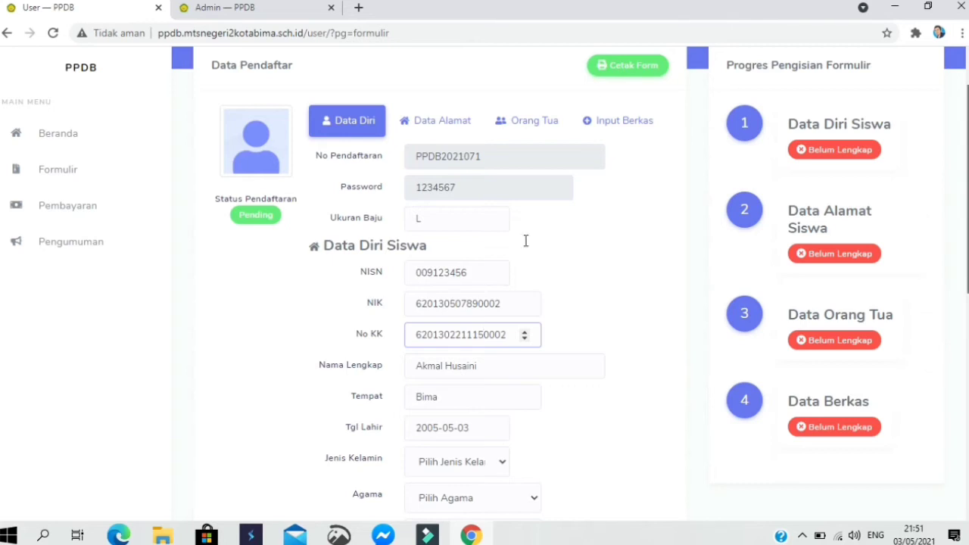
{"action": "scroll", "coordinate": [499, 273], "scroll_direction": "down", "scroll_amount": 2}
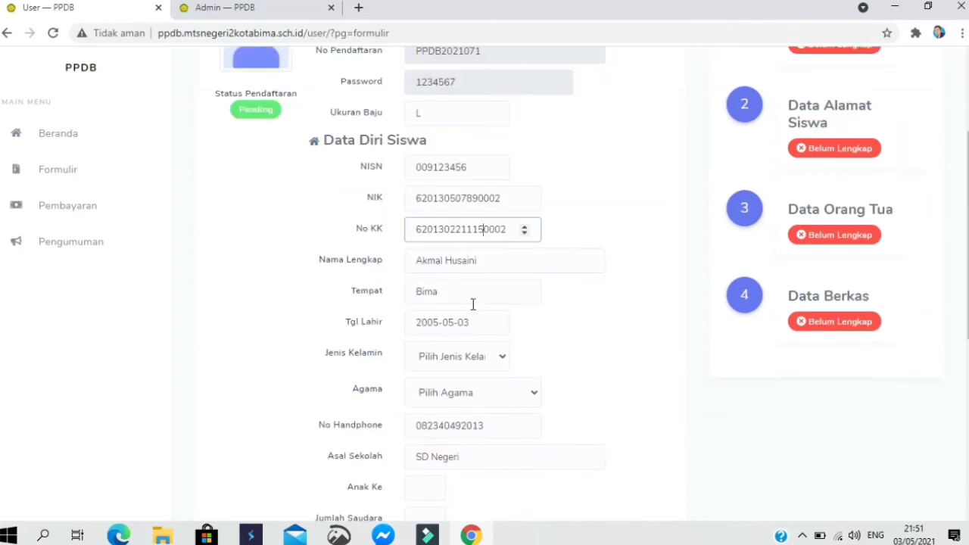
- Set gender to Laki-laki and religion to Islam
{"action": "left_click", "coordinate": [464, 357]}
{"action": "left_click", "coordinate": [447, 389]}
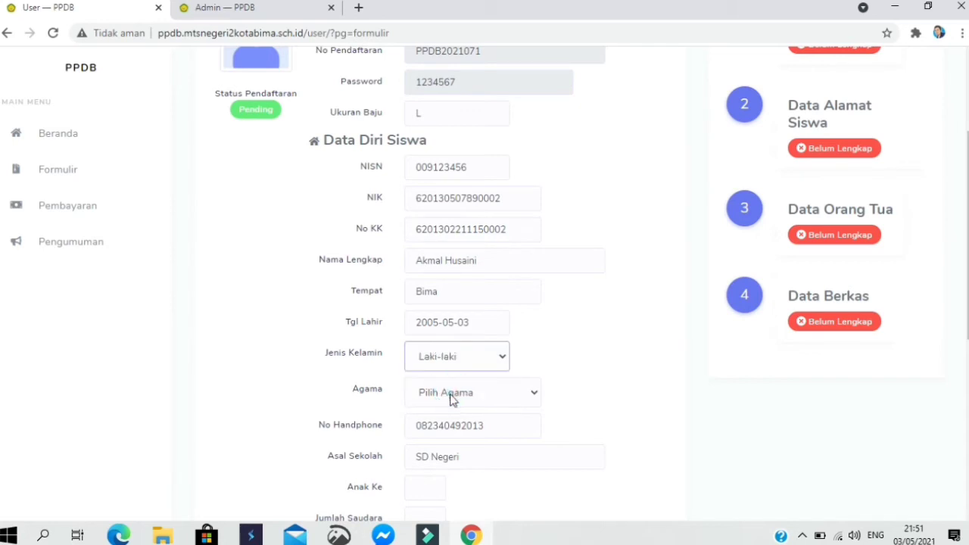
{"action": "left_click", "coordinate": [451, 399]}
{"action": "left_click", "coordinate": [446, 430]}
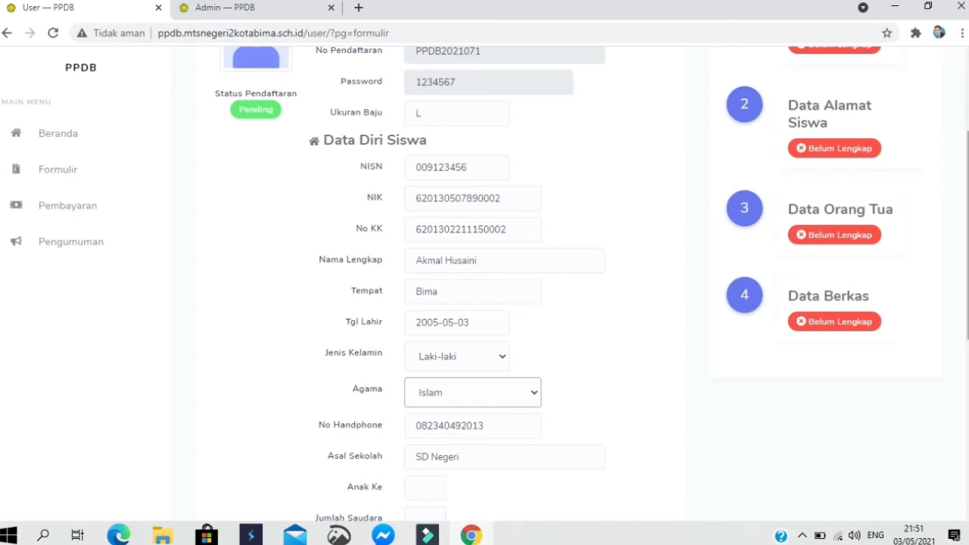
- Enter Anak Ke 2, Jumlah Saudara 4 and Status Dalam Keluarga ANAK KANDUNG
{"action": "scroll", "coordinate": [538, 320], "scroll_direction": "down", "scroll_amount": 2}
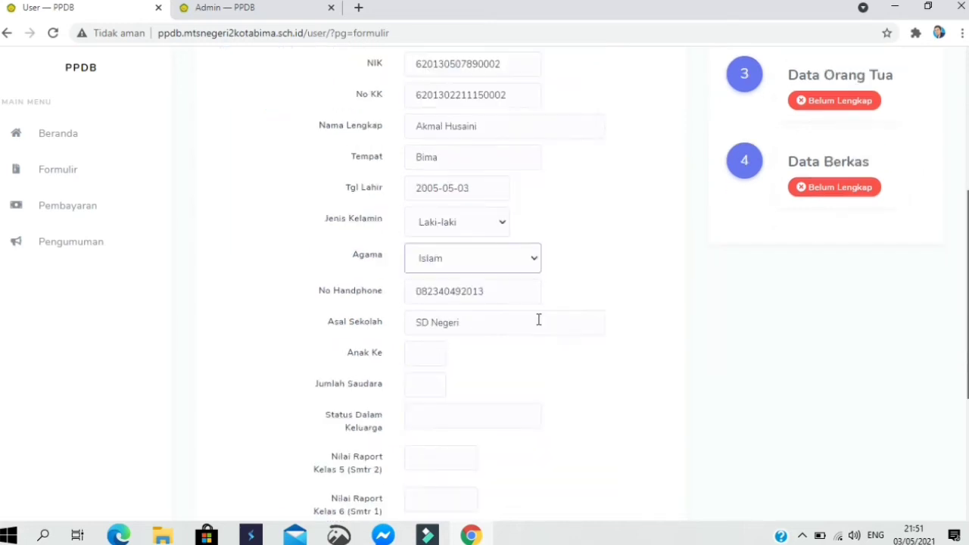
{"action": "left_click", "coordinate": [417, 355]}
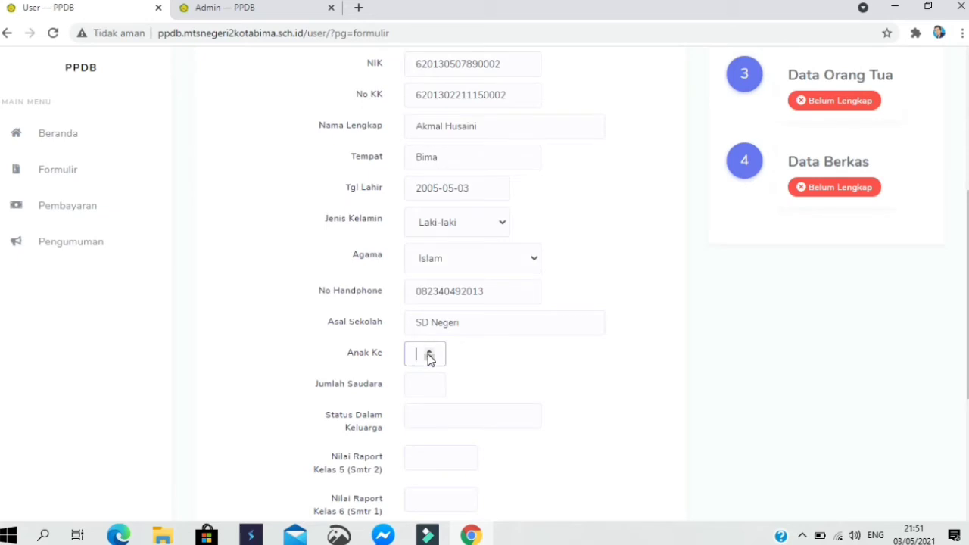
{"action": "type", "text": "2"}
{"action": "type", "text": "4"}
{"action": "key", "text": "BackSpace"}
{"action": "left_click", "coordinate": [412, 384]}
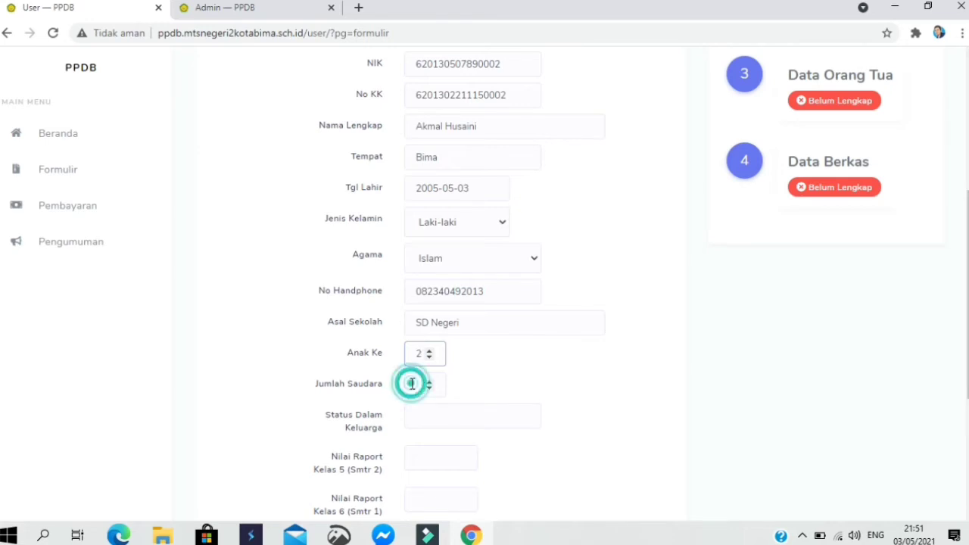
{"action": "type", "text": "4"}
{"action": "left_click", "coordinate": [428, 420]}
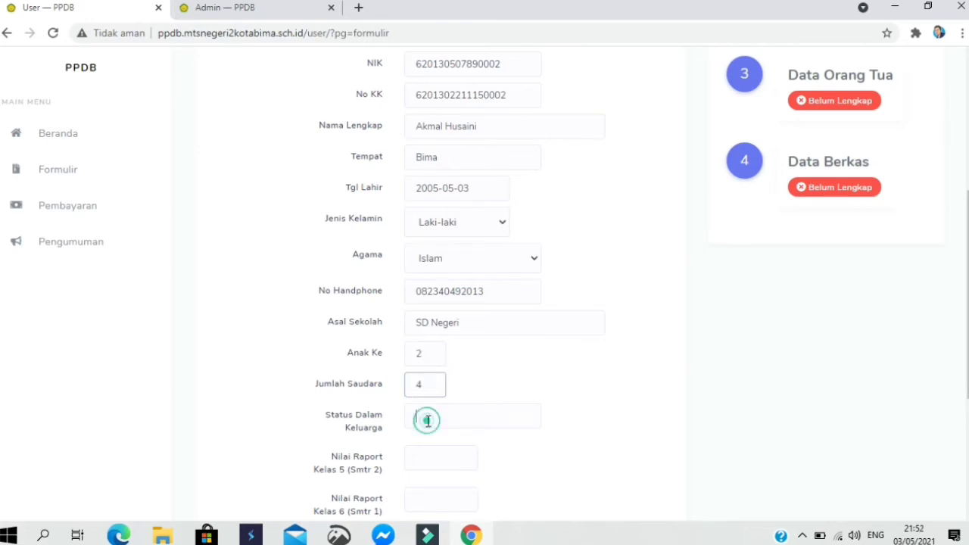
{"action": "type", "text": "ANAK"}
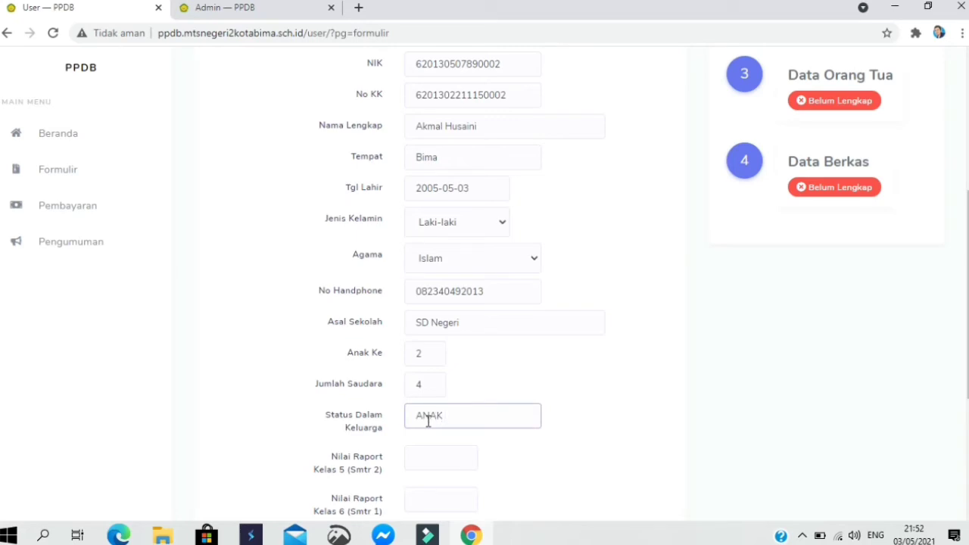
{"action": "type", "text": " KANDUNG"}
- Enter report grades 85 and 84, then save with Simpan Data Diri
{"action": "left_click", "coordinate": [438, 461]}
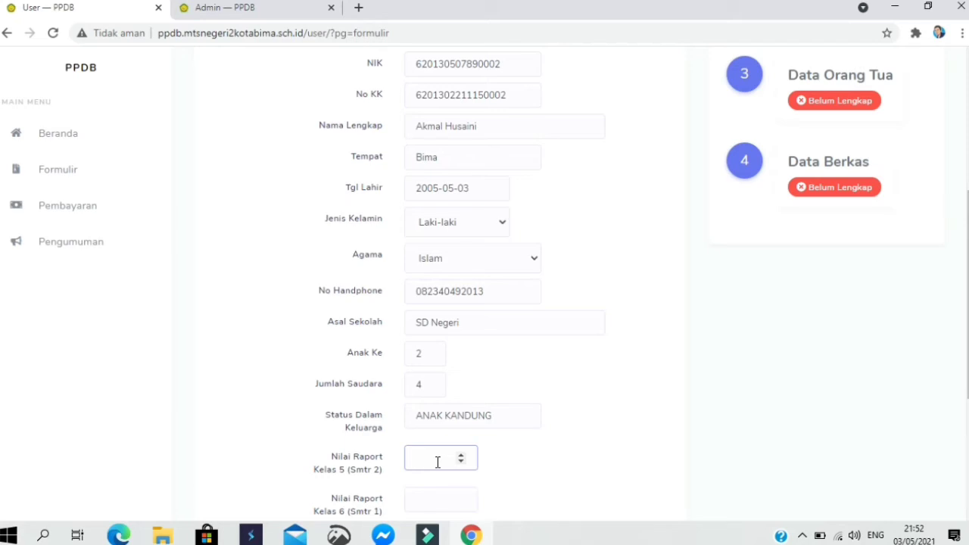
{"action": "type", "text": "85"}
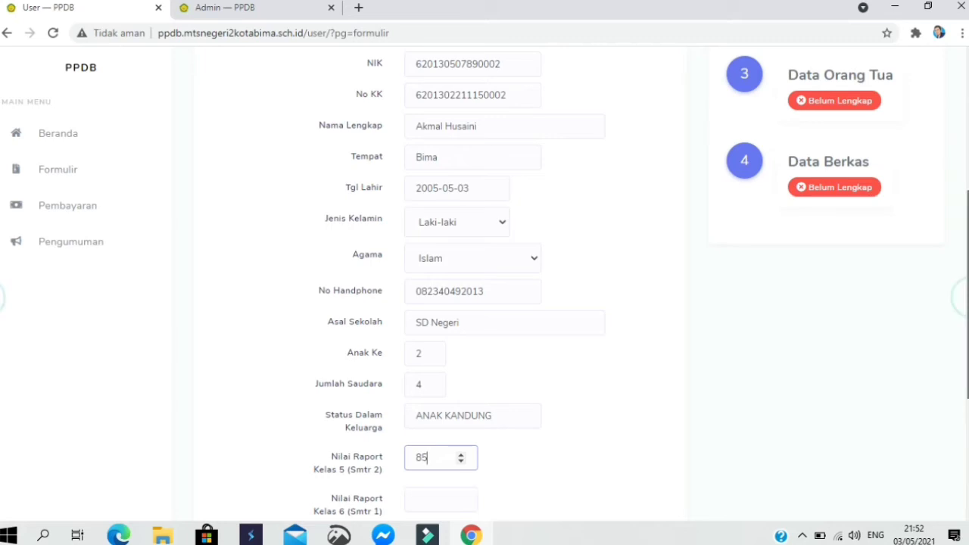
{"action": "scroll", "coordinate": [656, 314], "scroll_direction": "down", "scroll_amount": 2}
{"action": "left_click", "coordinate": [419, 369]}
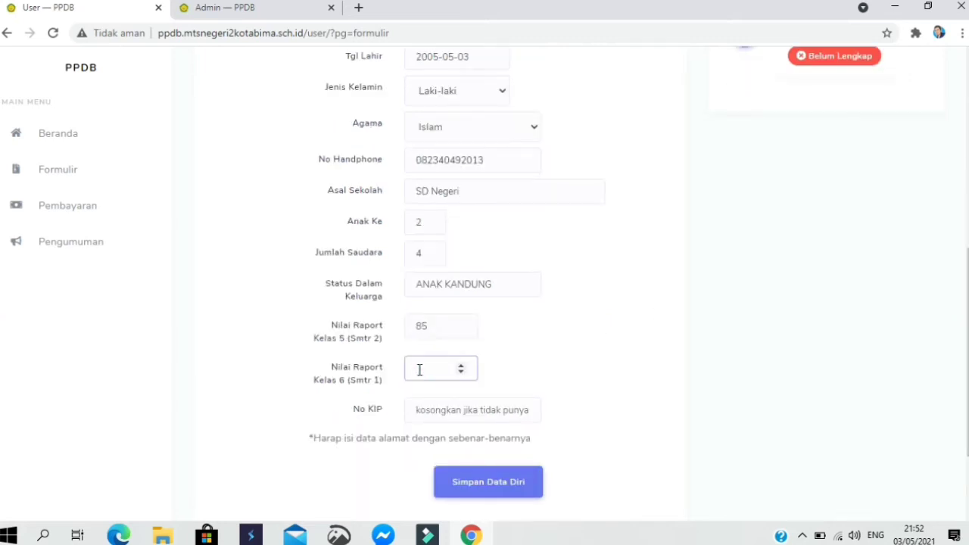
{"action": "type", "text": "84"}
{"action": "left_click", "coordinate": [463, 410]}
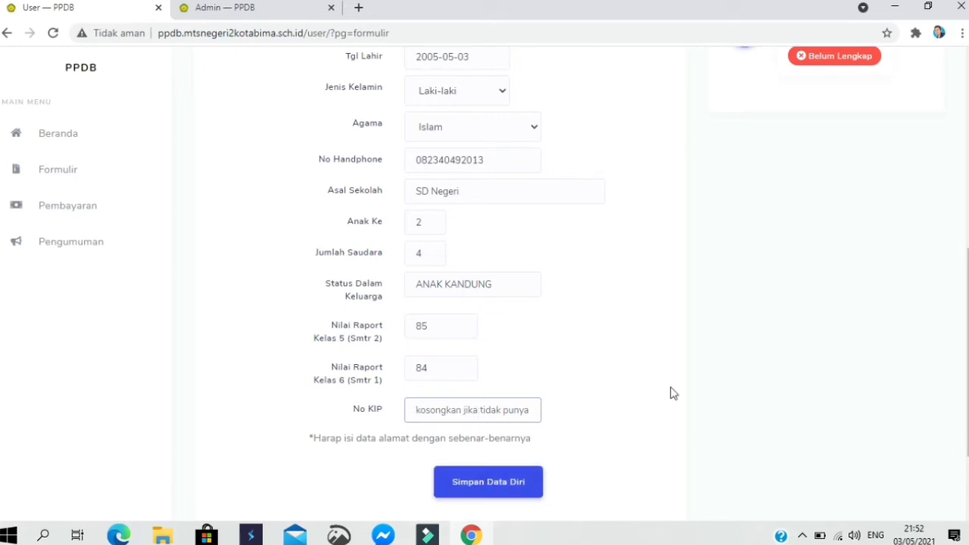
{"action": "left_click", "coordinate": [522, 489]}
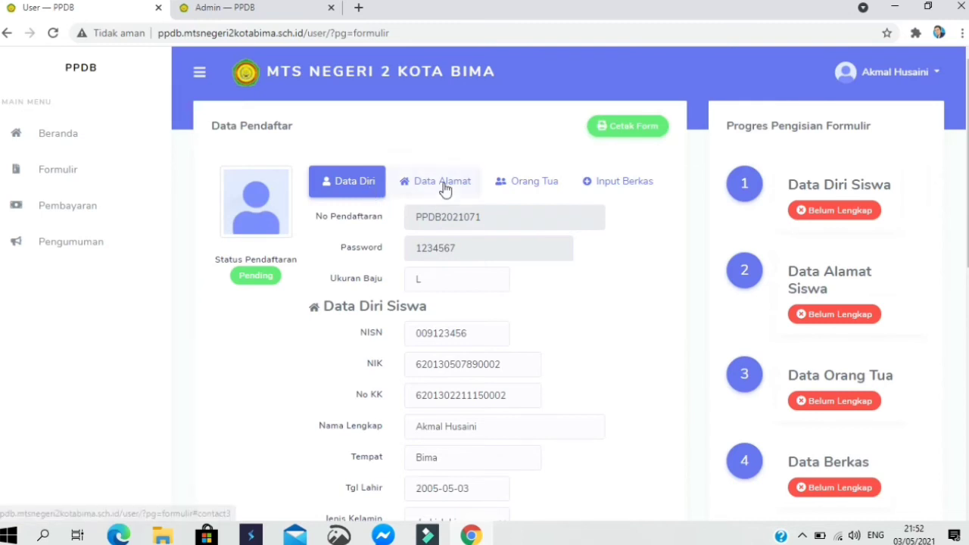
{"action": "left_click", "coordinate": [446, 189]}
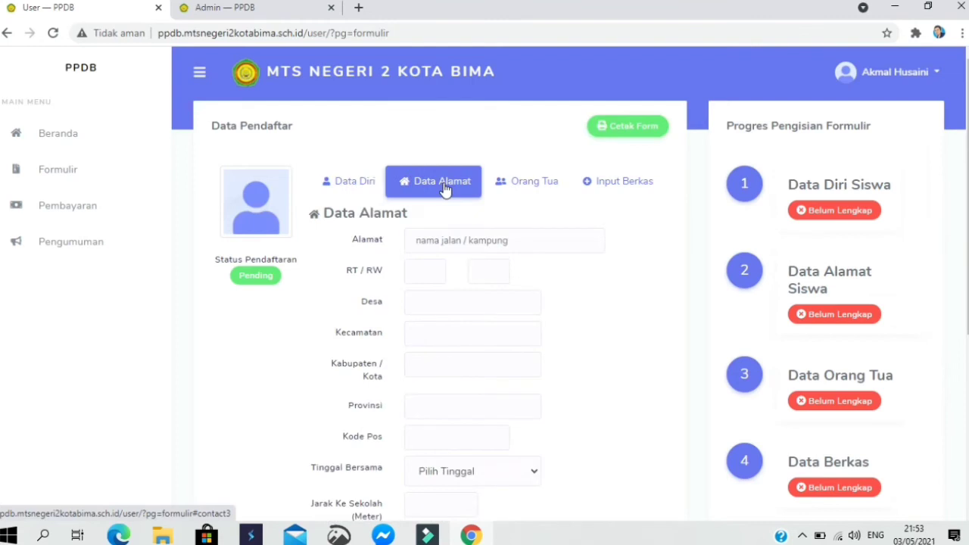
{"action": "left_click", "coordinate": [448, 241]}
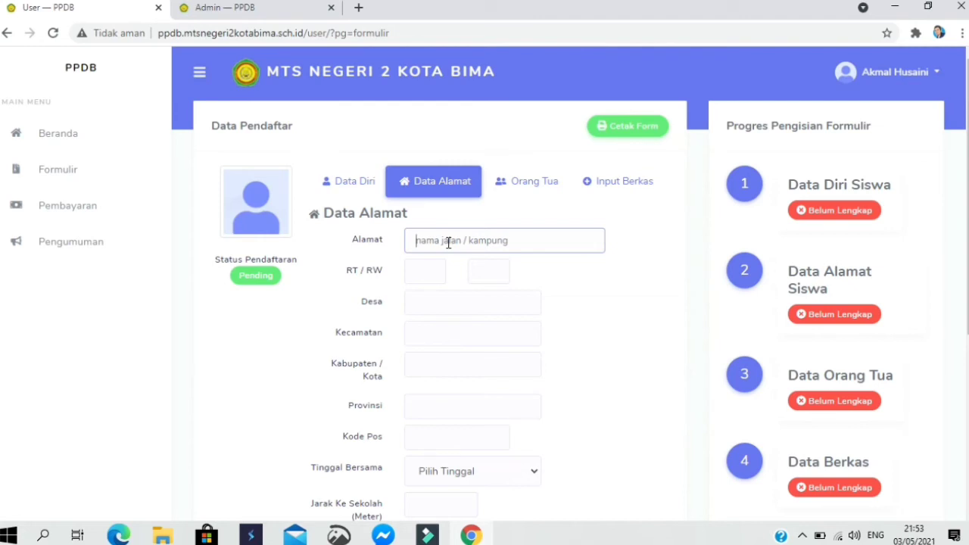
{"action": "left_click", "coordinate": [426, 271]}
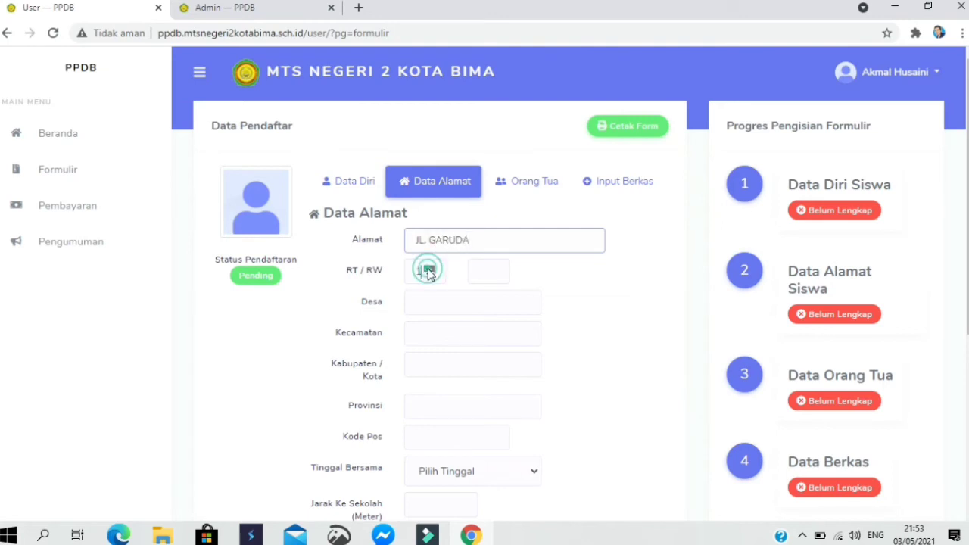
{"action": "type", "text": "1"}
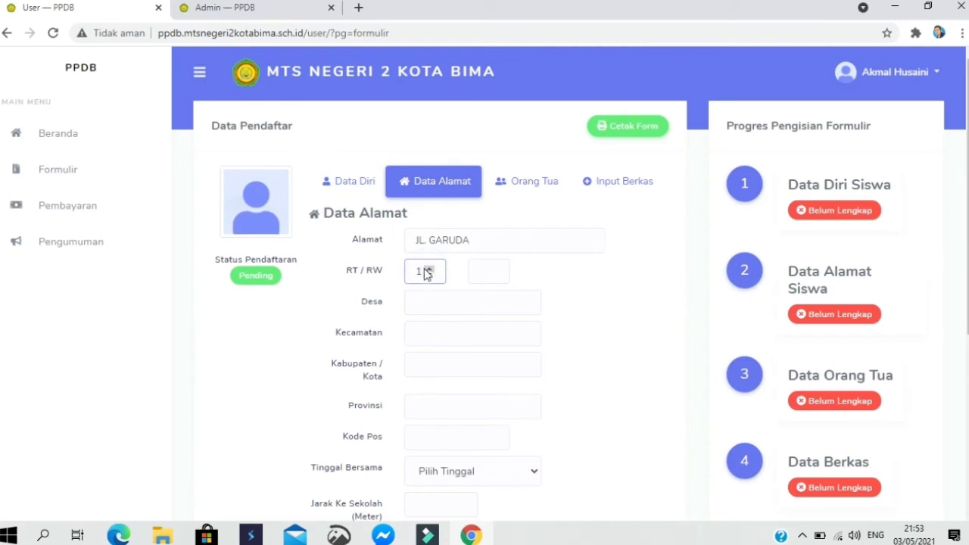
{"action": "type", "text": "2"}
{"action": "key", "text": "BackSpace"}
{"action": "type", "text": "12"}
{"action": "left_click", "coordinate": [477, 277]}
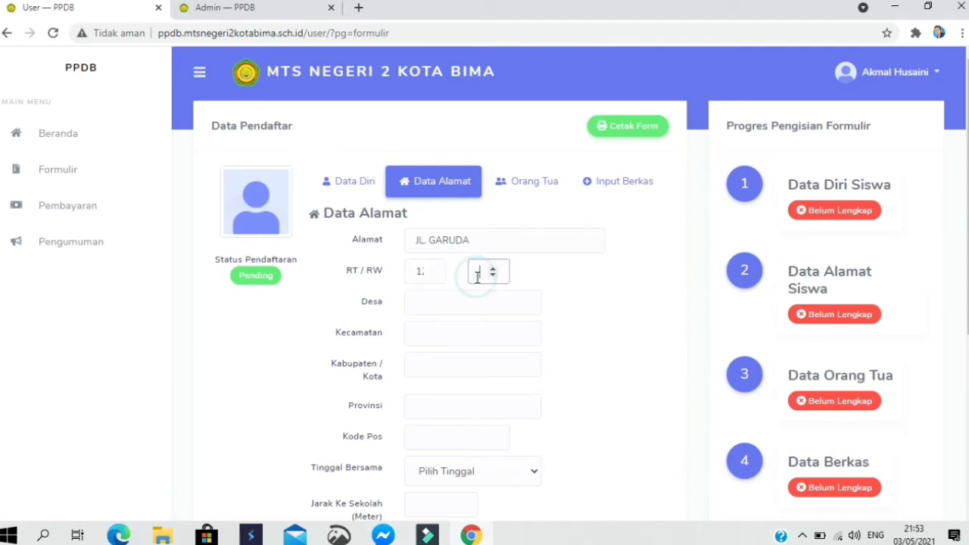
{"action": "type", "text": "4"}
- Fill in village LEWIRAYTO, sub-district MPUNDA, KOTA BIMA, province NTB and postal code 84111
{"action": "left_click", "coordinate": [413, 303]}
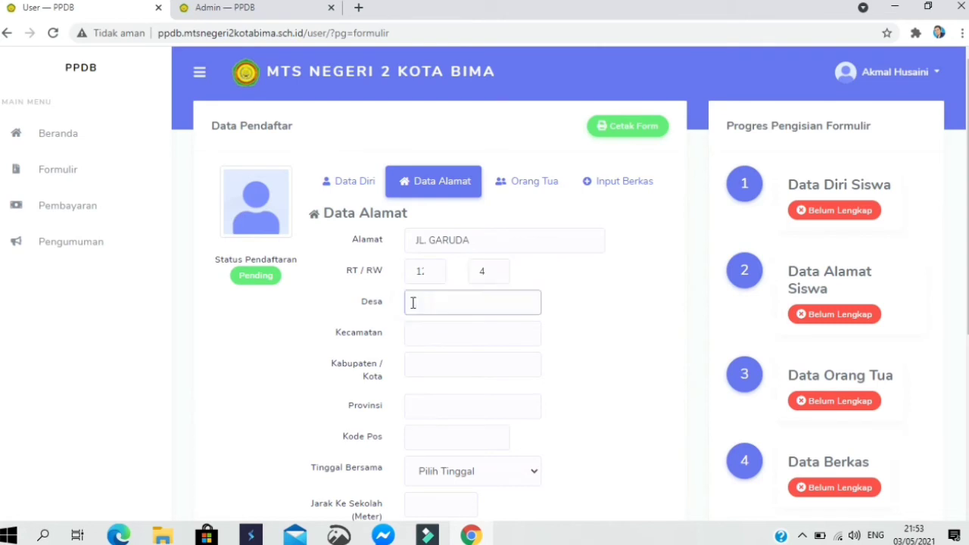
{"action": "type", "text": "LEWIRAYTO"}
{"action": "left_click", "coordinate": [415, 331]}
{"action": "type", "text": "MPU"}
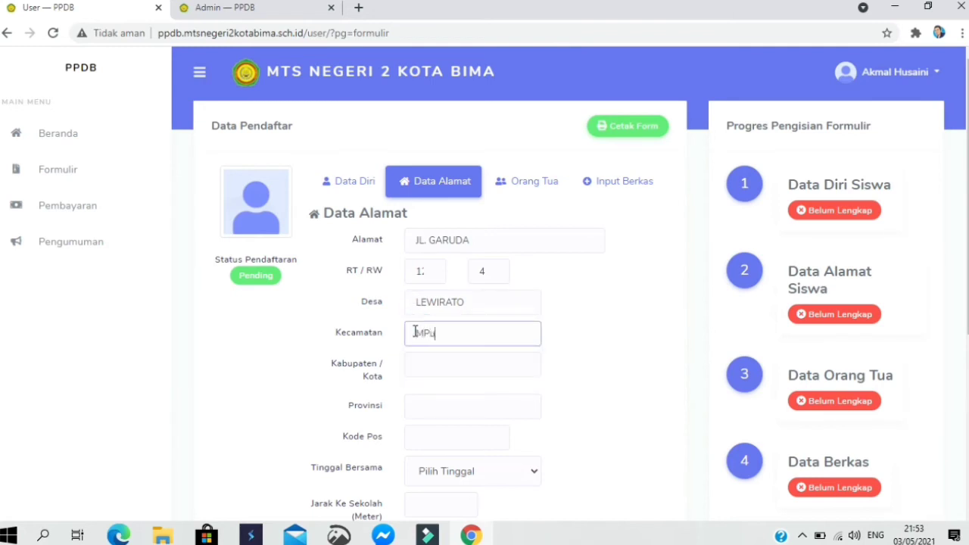
{"action": "type", "text": "NDA"}
{"action": "left_click", "coordinate": [415, 366]}
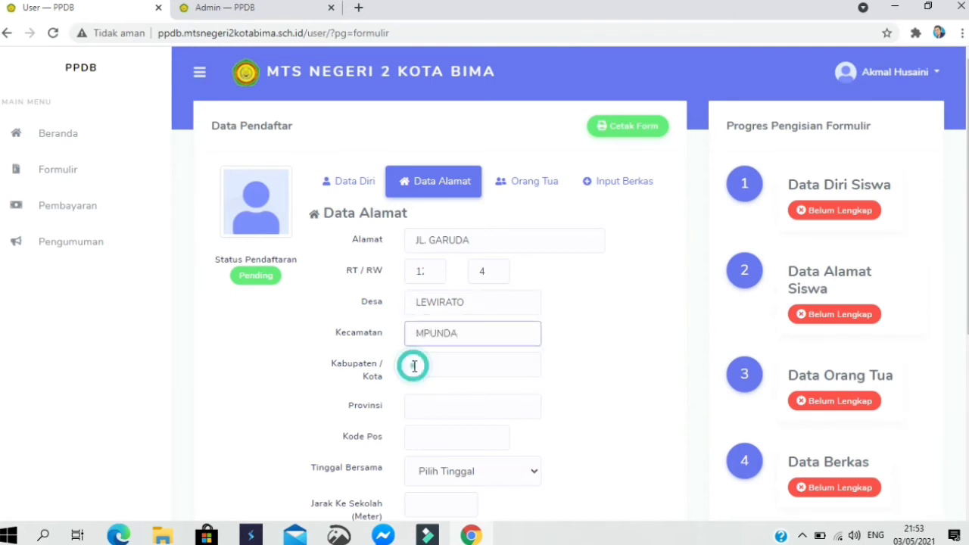
{"action": "type", "text": "KO"}
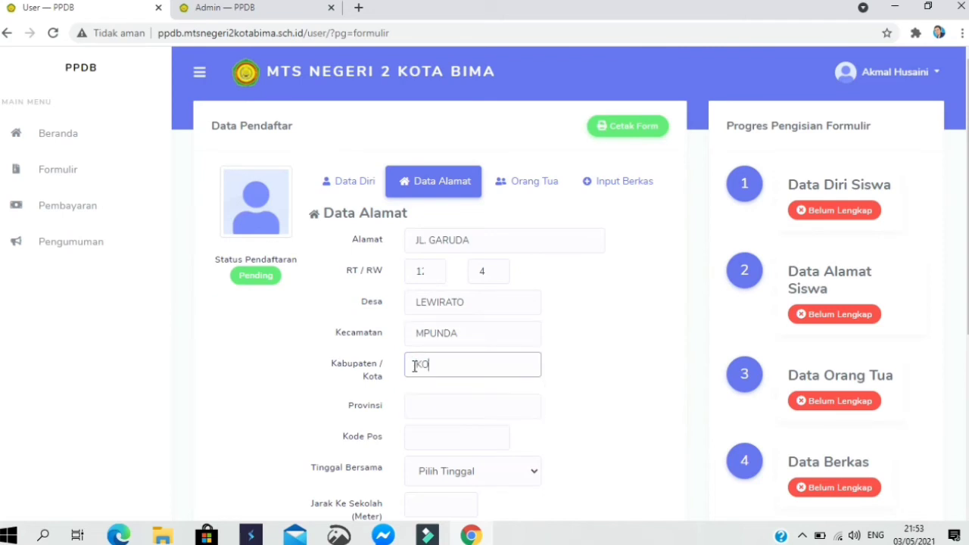
{"action": "type", "text": "TA BIMA"}
{"action": "left_click", "coordinate": [426, 405]}
{"action": "type", "text": "NTB"}
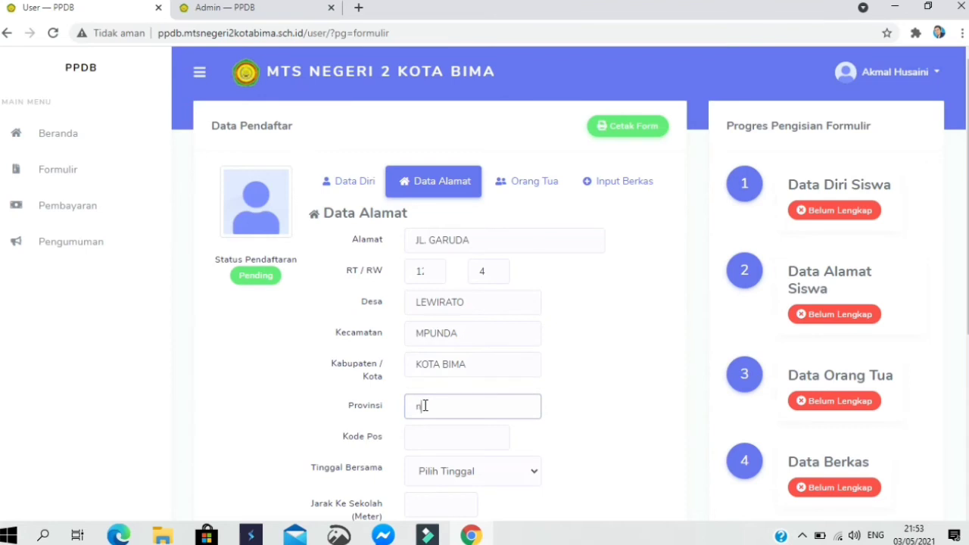
{"action": "left_click", "coordinate": [426, 434]}
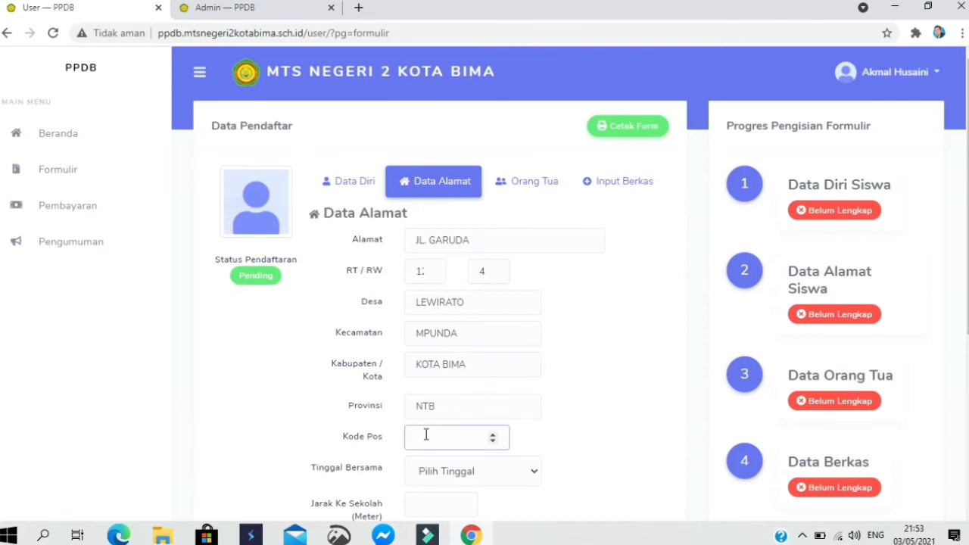
{"action": "type", "text": "84111"}
- Set Tinggal Bersama to Bersama Orang Tua
{"action": "left_click", "coordinate": [462, 473]}
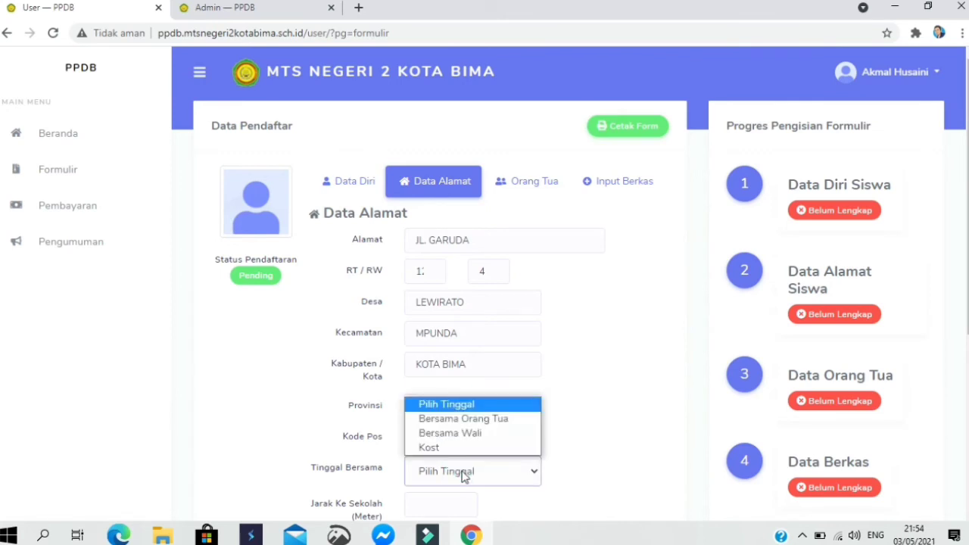
{"action": "left_click", "coordinate": [451, 421]}
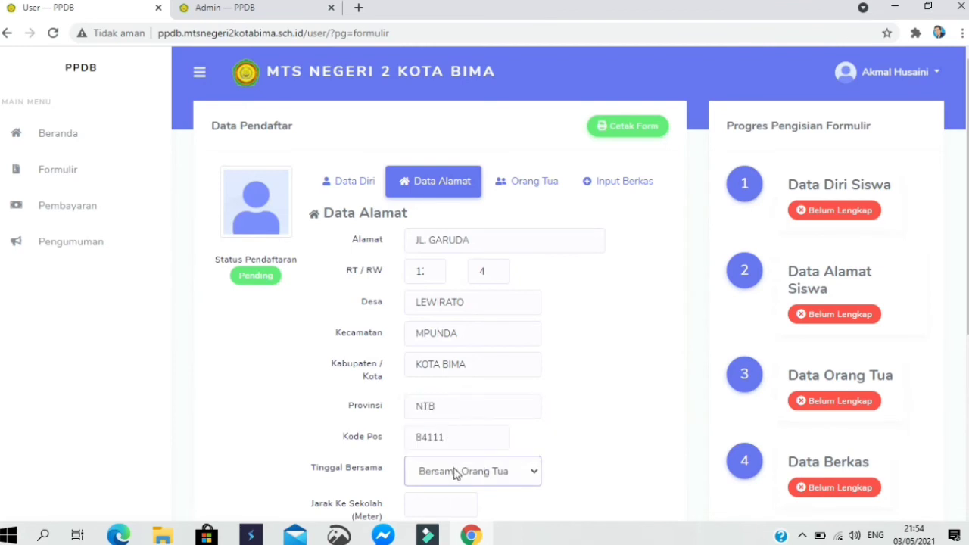
{"action": "left_click", "coordinate": [454, 473]}
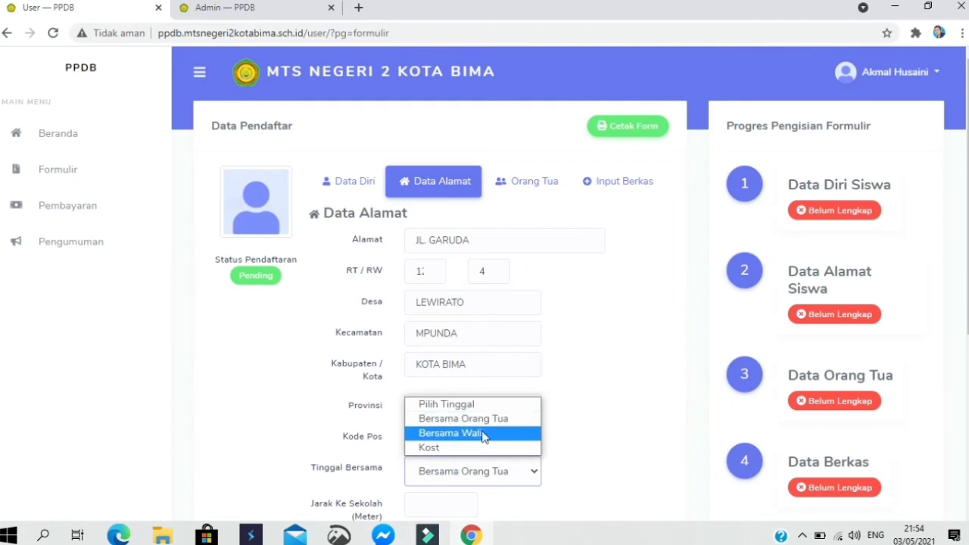
{"action": "left_click", "coordinate": [594, 452]}
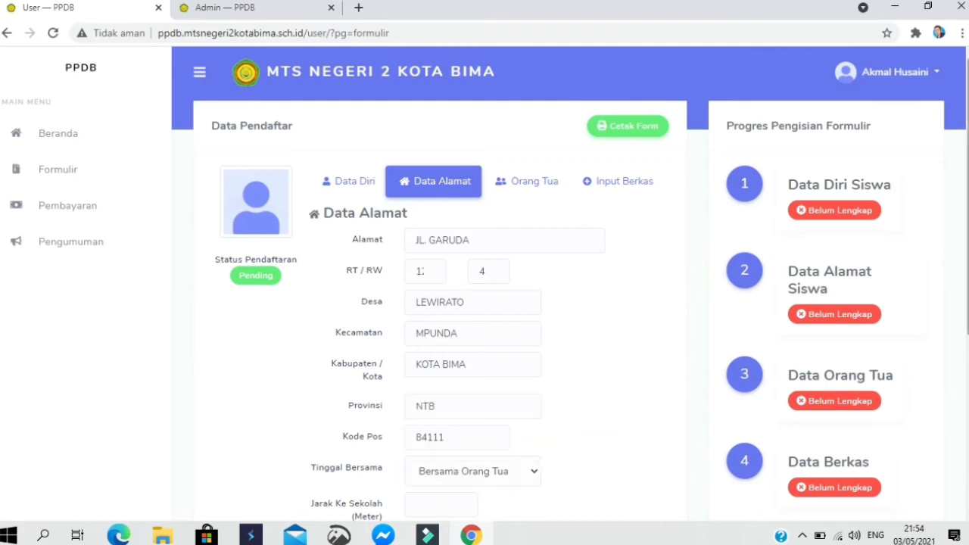
{"action": "left_click_drag", "start_coordinate": [966, 308], "coordinate": [967, 350]}
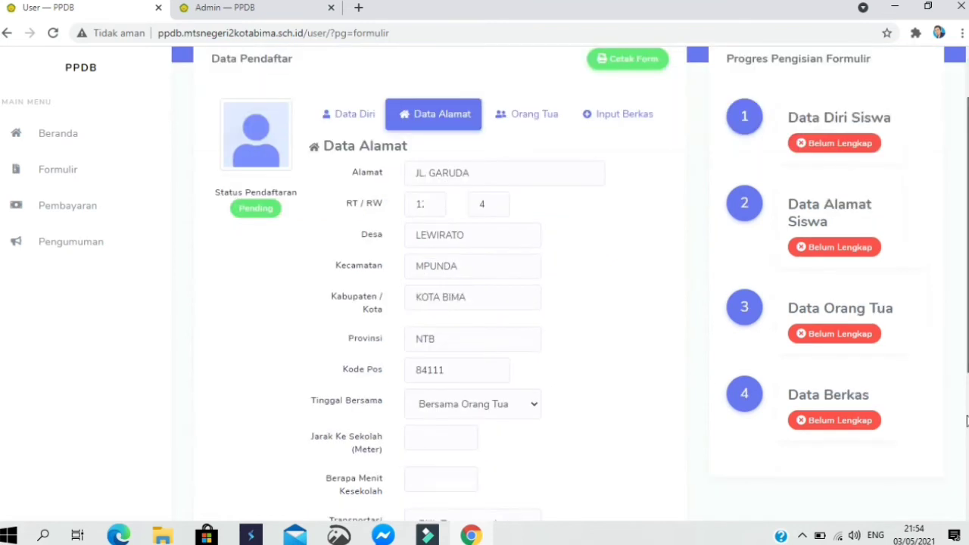
- Enter a distance to school of 5 and a travel time of 5
{"action": "scroll", "coordinate": [575, 328], "scroll_direction": "down", "scroll_amount": 3}
{"action": "left_click", "coordinate": [451, 322]}
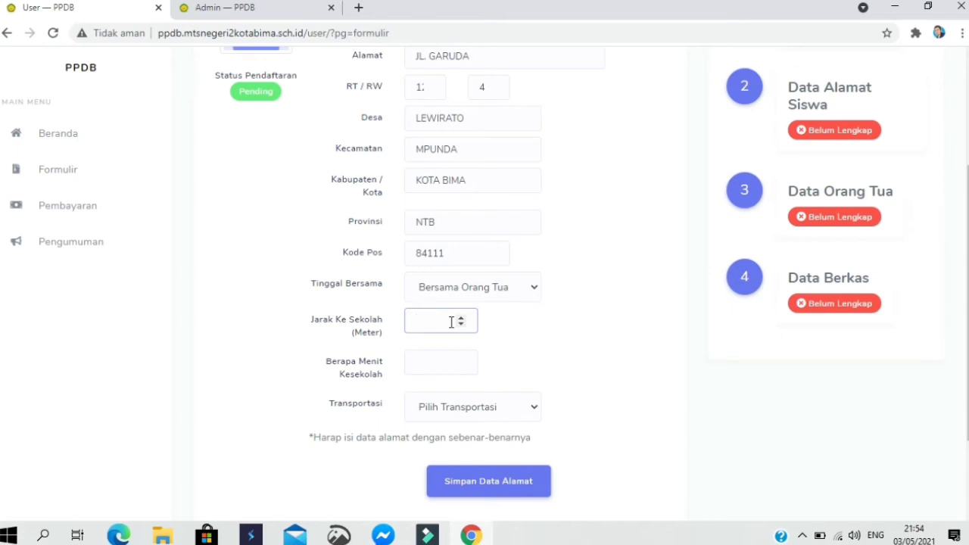
{"action": "type", "text": "5"}
{"action": "left_click", "coordinate": [442, 364]}
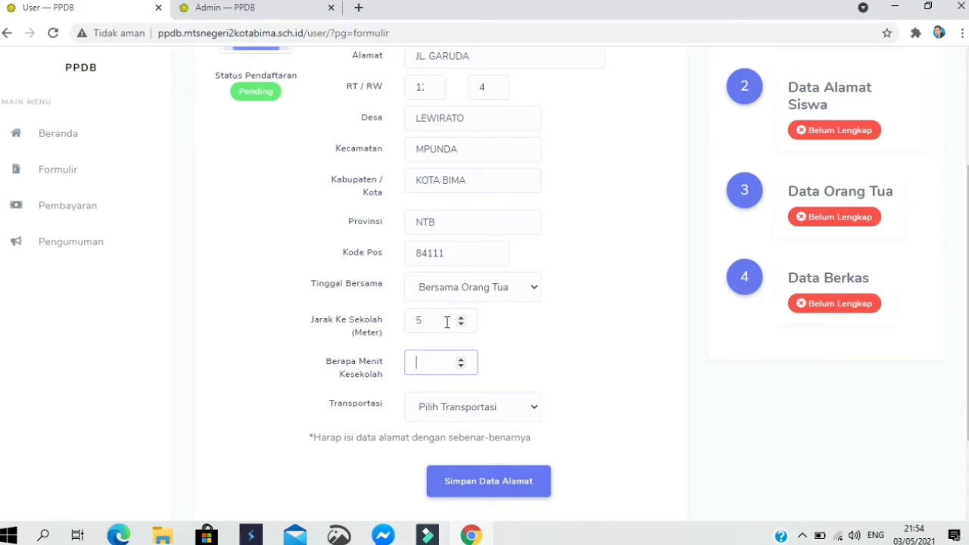
{"action": "type", "text": "5"}
- Choose Jalan Kaki as transportation and save the address data
{"action": "left_click", "coordinate": [434, 413]}
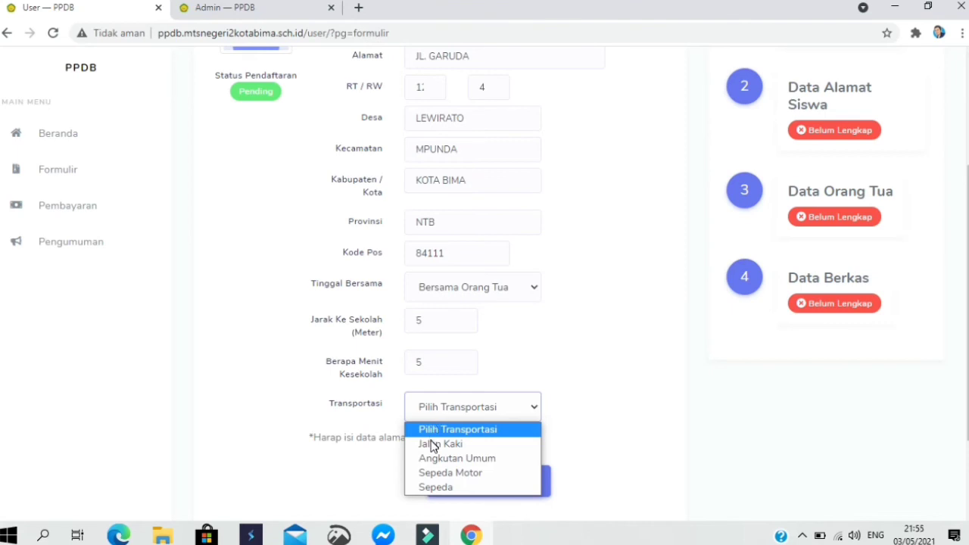
{"action": "left_click", "coordinate": [433, 446]}
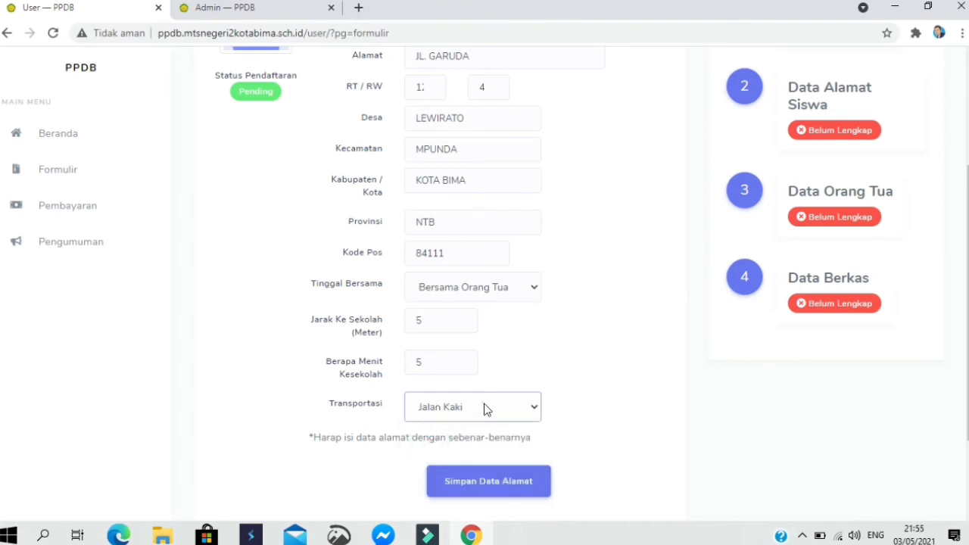
{"action": "left_click", "coordinate": [485, 409]}
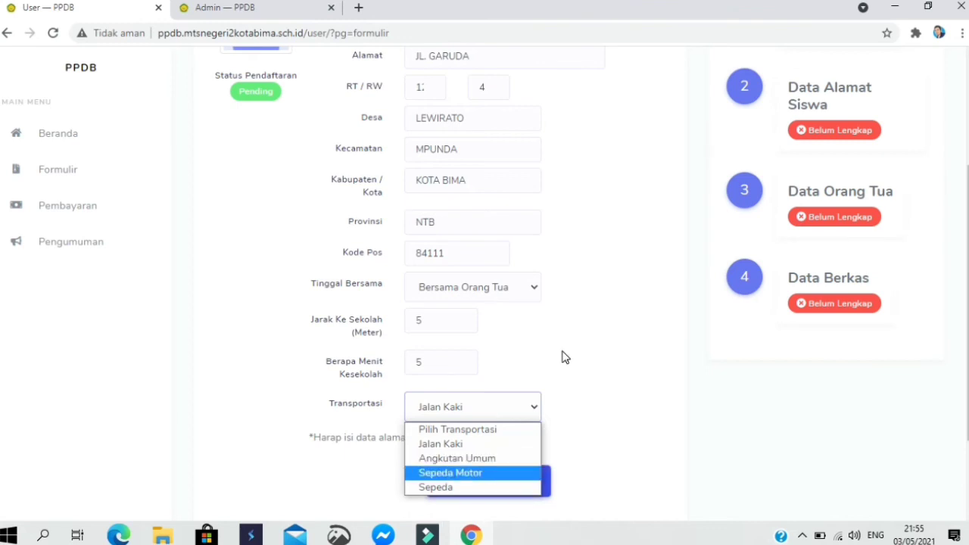
{"action": "left_click", "coordinate": [589, 365]}
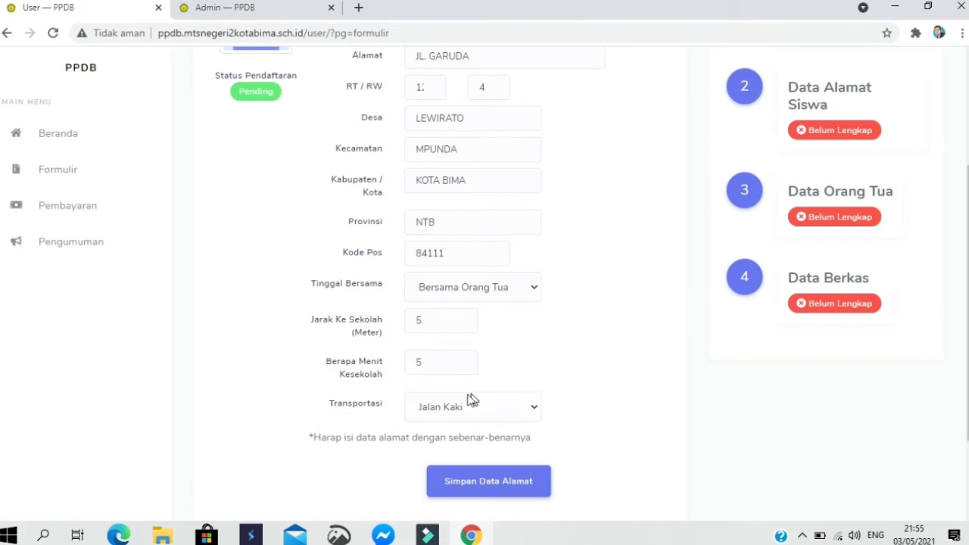
{"action": "left_click", "coordinate": [487, 482]}
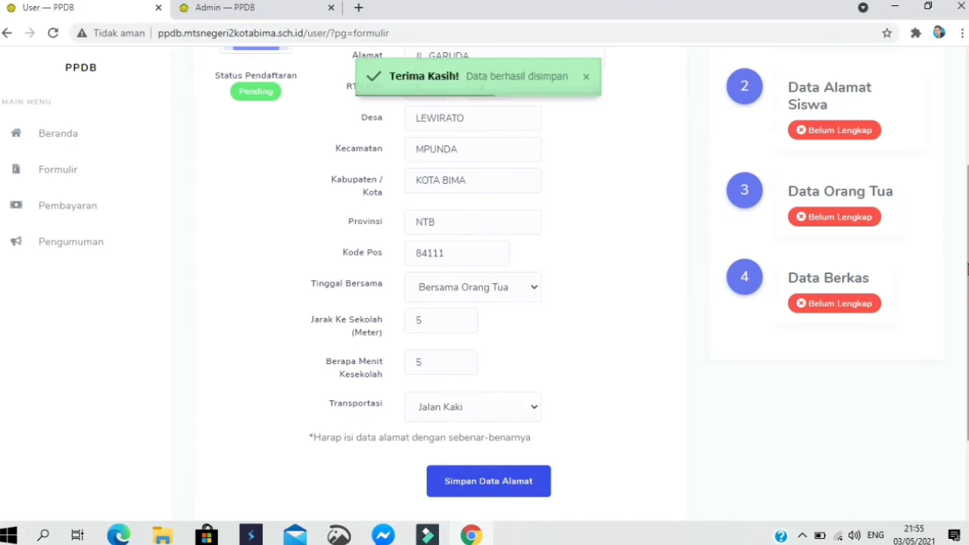
- Open the Orang Tua form and step through the father's NIK, name and birthplace fields
{"action": "scroll", "coordinate": [741, 154], "scroll_direction": "up", "scroll_amount": 3}
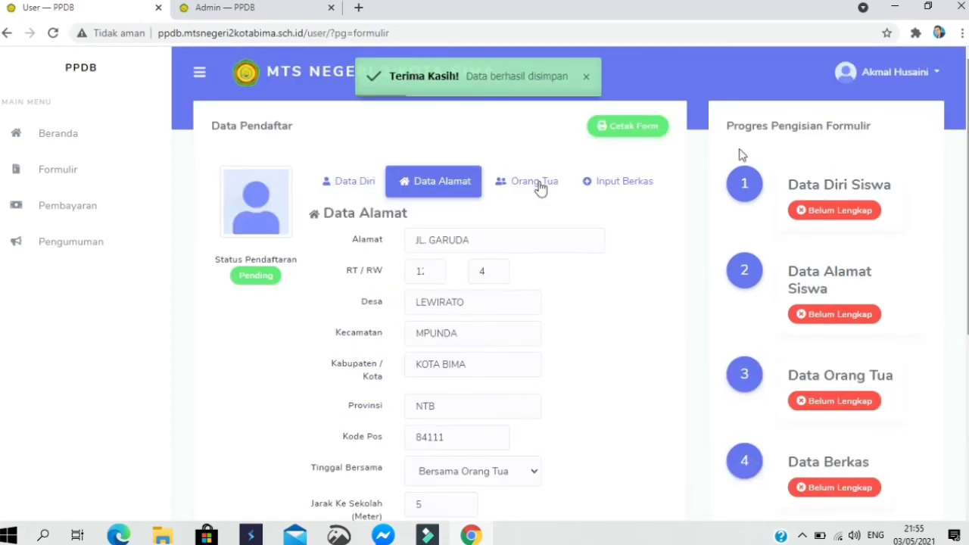
{"action": "left_click", "coordinate": [538, 188]}
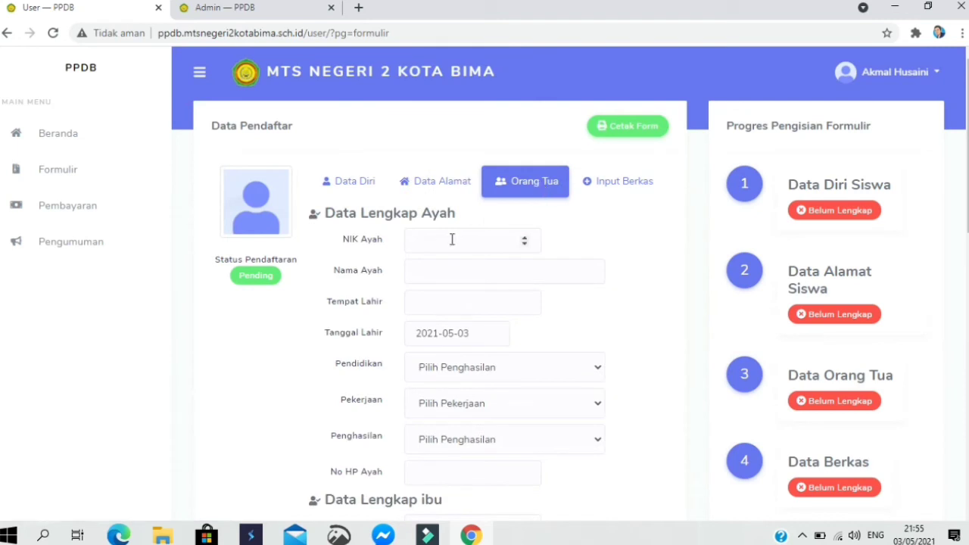
{"action": "left_click", "coordinate": [452, 240]}
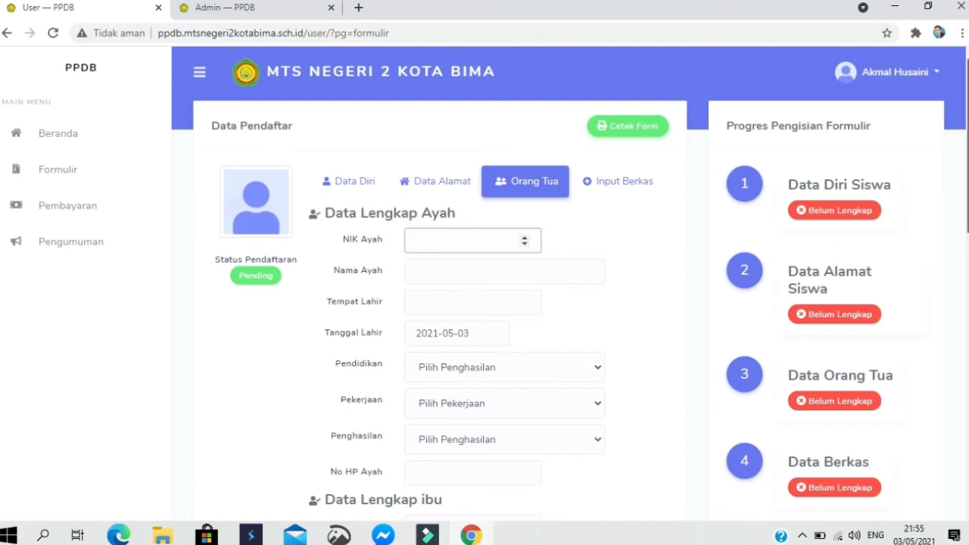
{"action": "scroll", "coordinate": [581, 141], "scroll_direction": "down", "scroll_amount": 1}
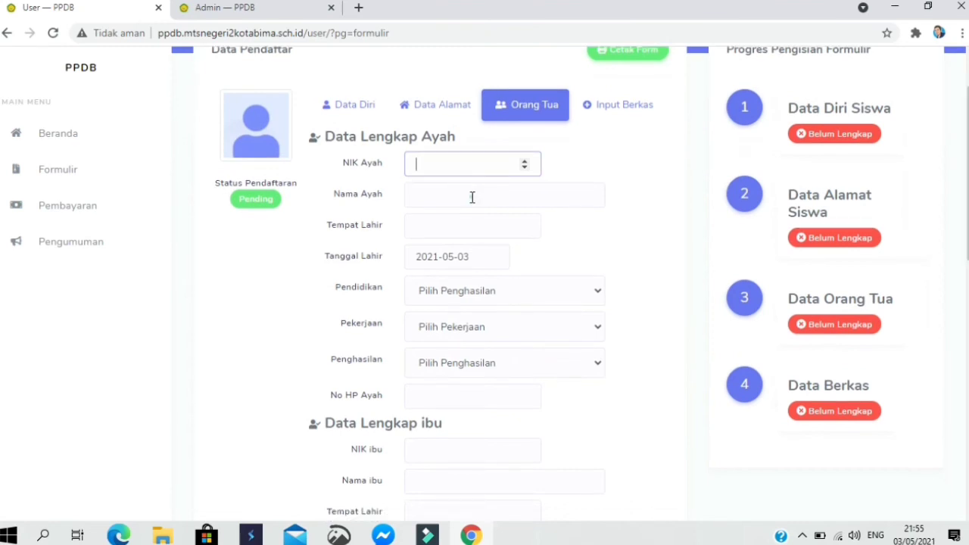
{"action": "key", "text": "Tab"}
{"action": "left_click", "coordinate": [445, 229]}
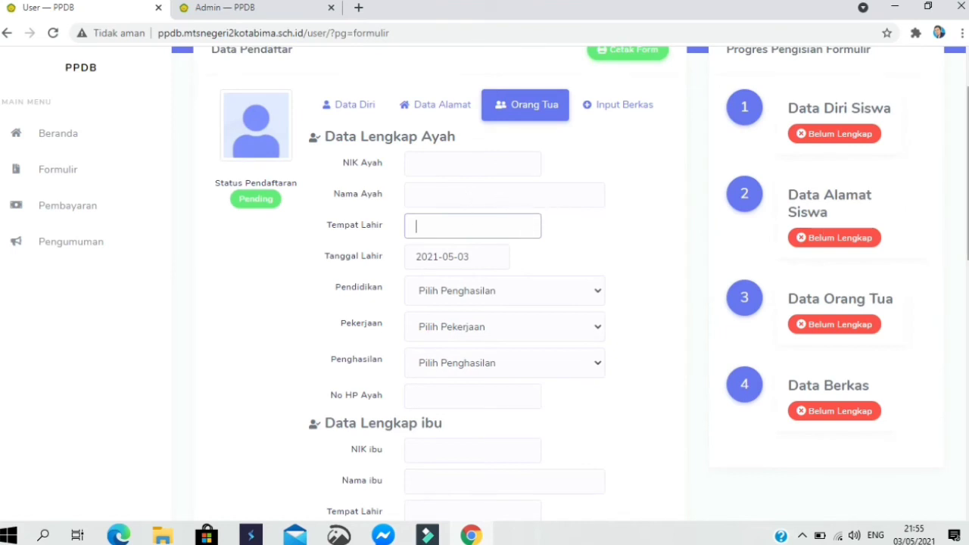
- Move down to the guardian's NIK field, then submit the parents' data still empty
{"action": "scroll", "coordinate": [485, 280], "scroll_direction": "down", "scroll_amount": 1}
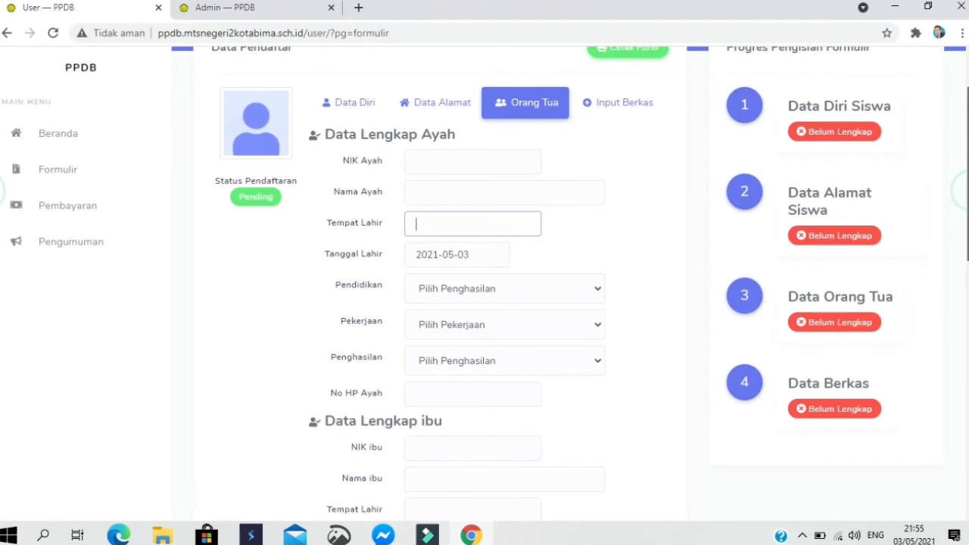
{"action": "scroll", "coordinate": [485, 280], "scroll_direction": "down", "scroll_amount": 4}
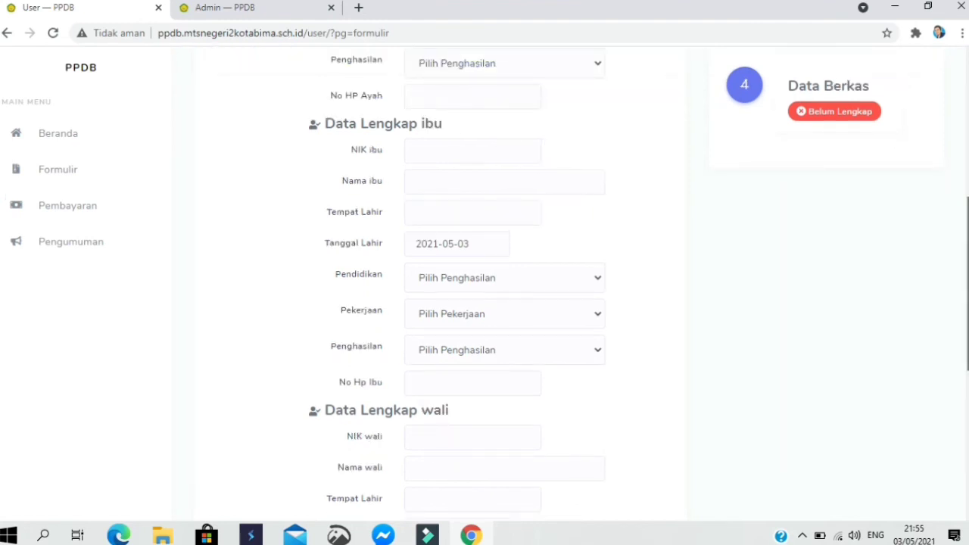
{"action": "scroll", "coordinate": [485, 281], "scroll_direction": "down", "scroll_amount": 1}
{"action": "scroll", "coordinate": [572, 200], "scroll_direction": "down", "scroll_amount": 3}
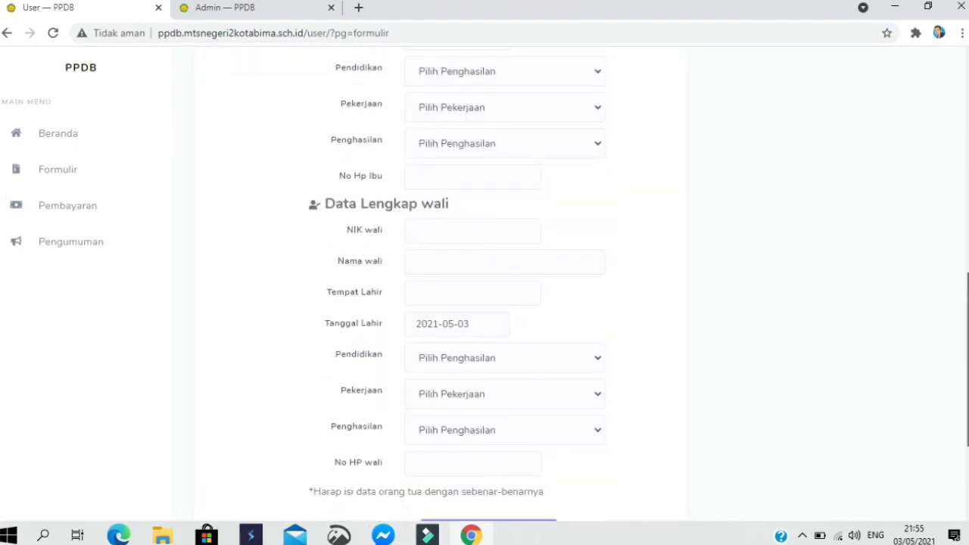
{"action": "left_click", "coordinate": [462, 224]}
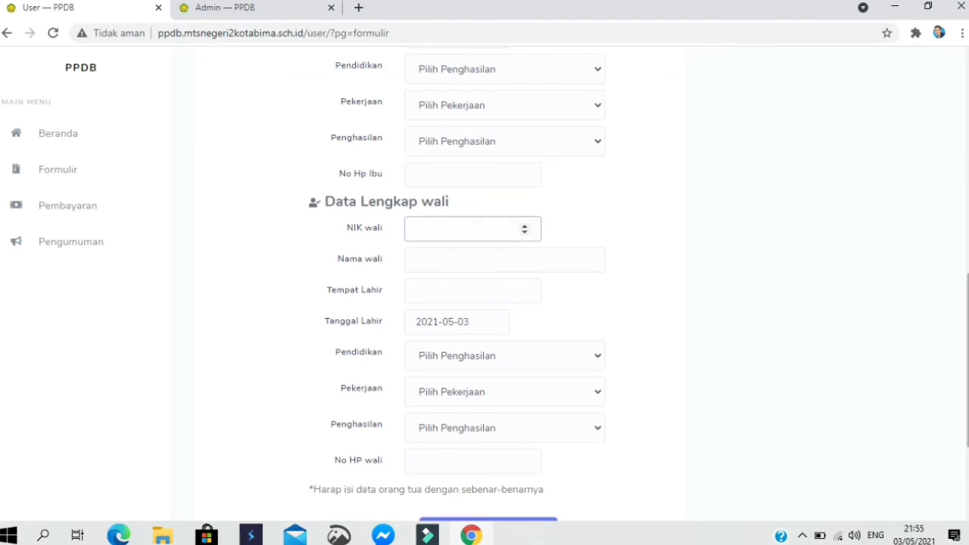
{"action": "scroll", "coordinate": [689, 305], "scroll_direction": "down", "scroll_amount": 2}
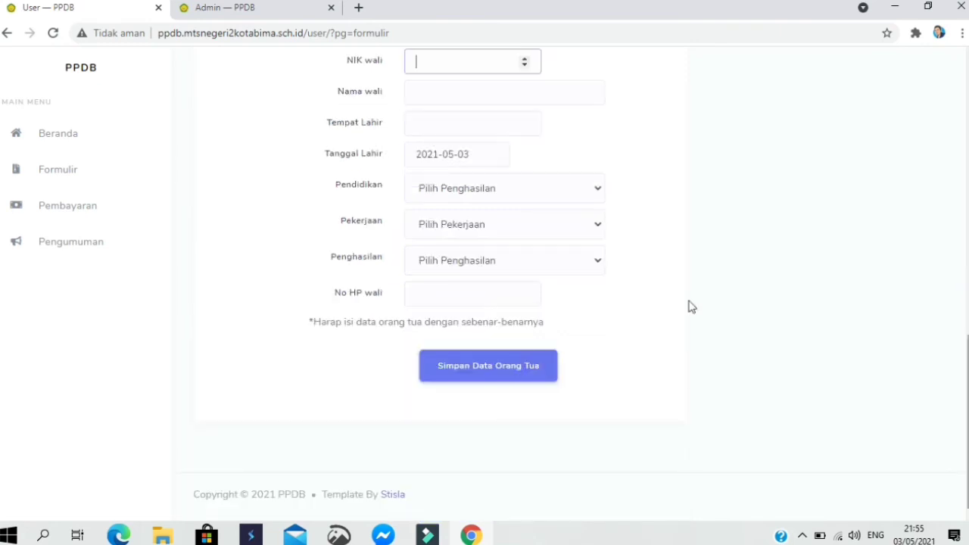
{"action": "left_click", "coordinate": [532, 365]}
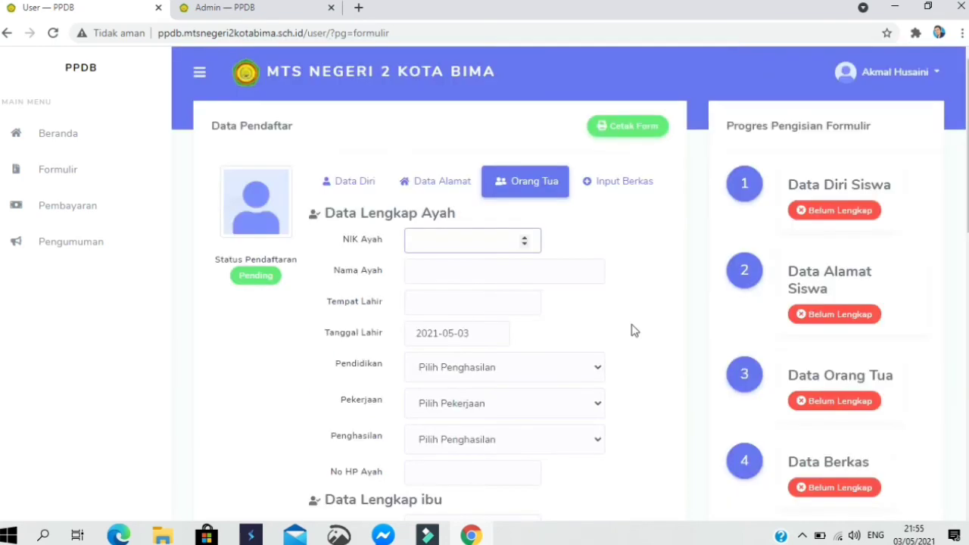
- Open Input Berkas and open the file picker for the Akta + KK document
{"action": "left_click", "coordinate": [609, 194]}
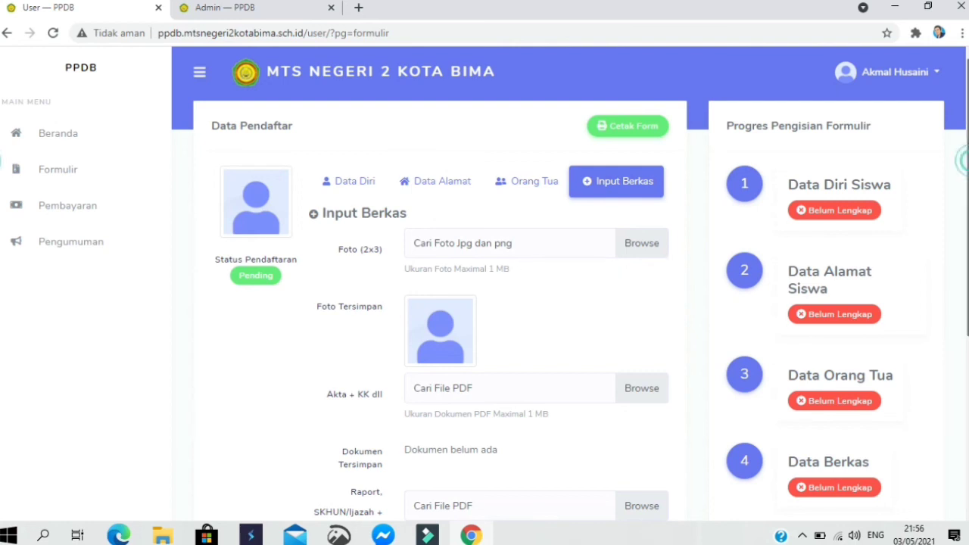
{"action": "scroll", "coordinate": [966, 227], "scroll_direction": "down", "scroll_amount": 2}
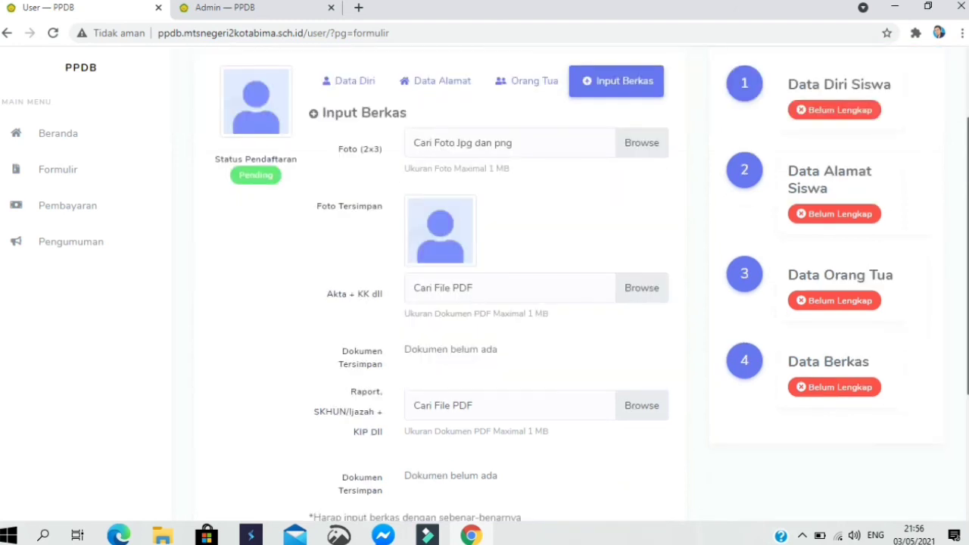
{"action": "scroll", "coordinate": [518, 240], "scroll_direction": "down", "scroll_amount": 1}
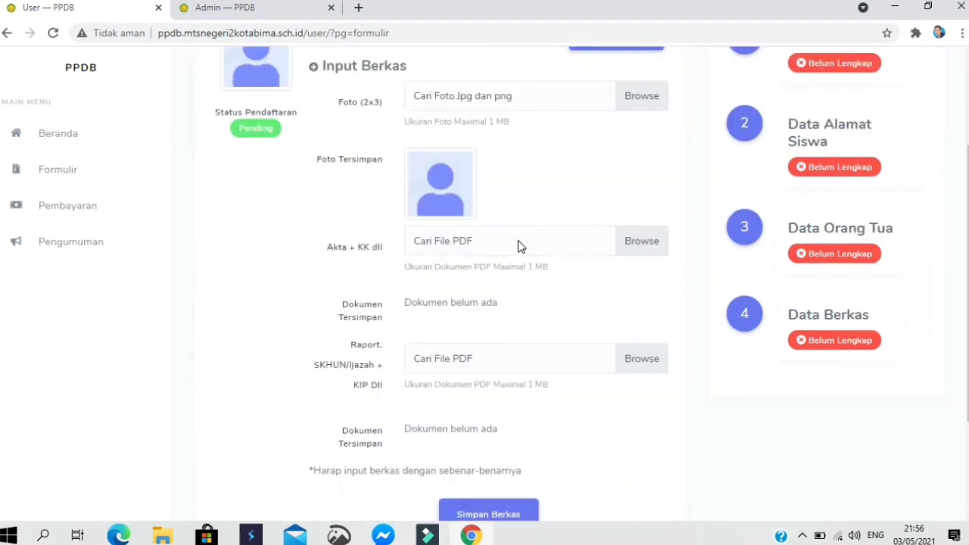
{"action": "left_click", "coordinate": [518, 240]}
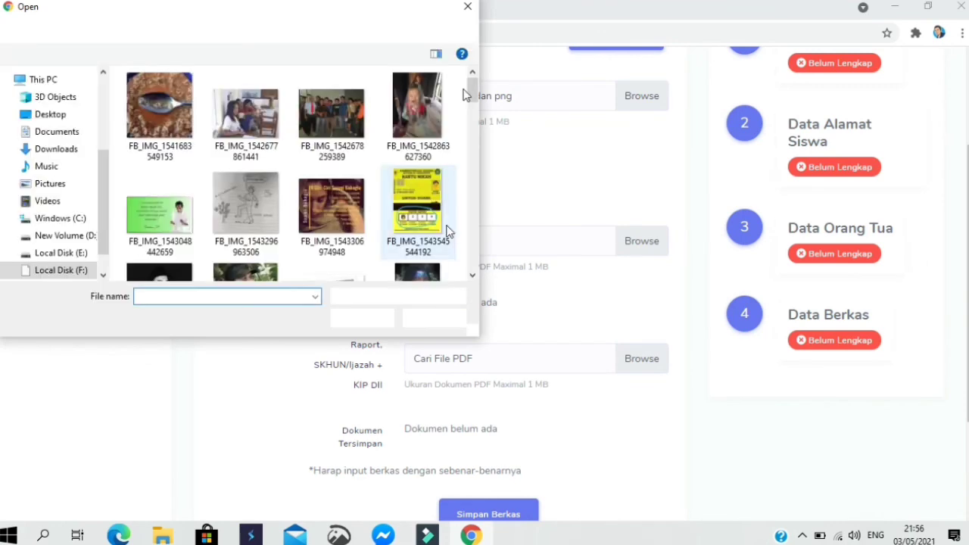
- Cancel the file pickers for both the Akta + KK and Raport uploads without choosing files
{"action": "left_click", "coordinate": [470, 8]}
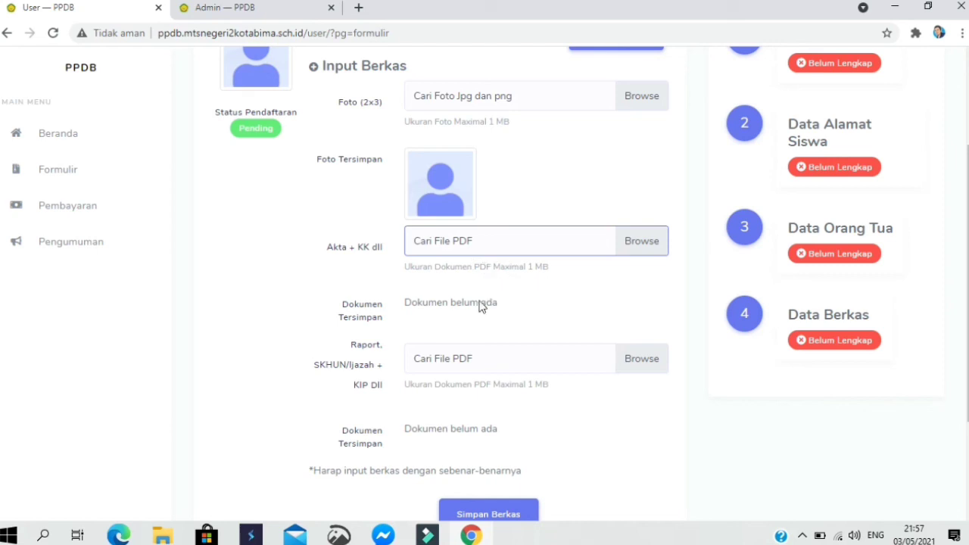
{"action": "left_click", "coordinate": [465, 363]}
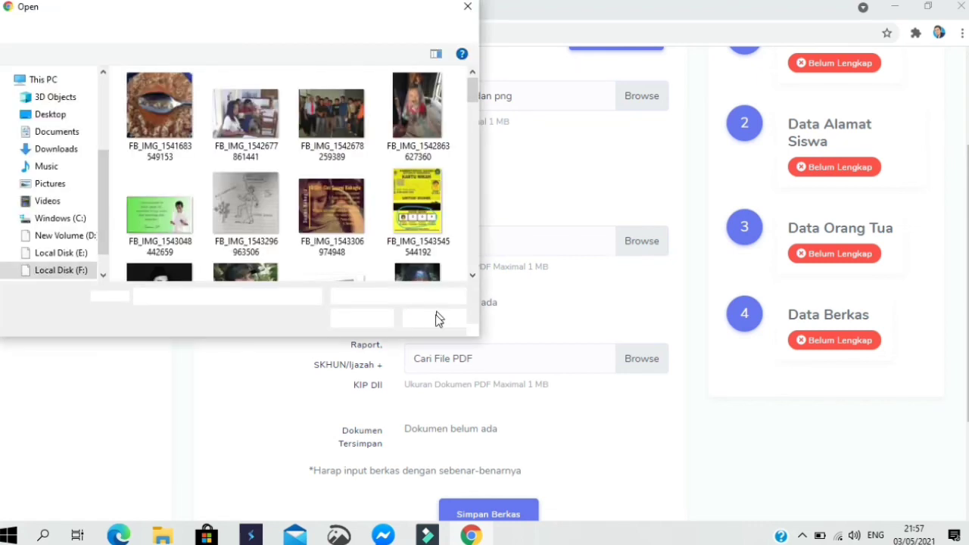
{"action": "key", "text": "Escape"}
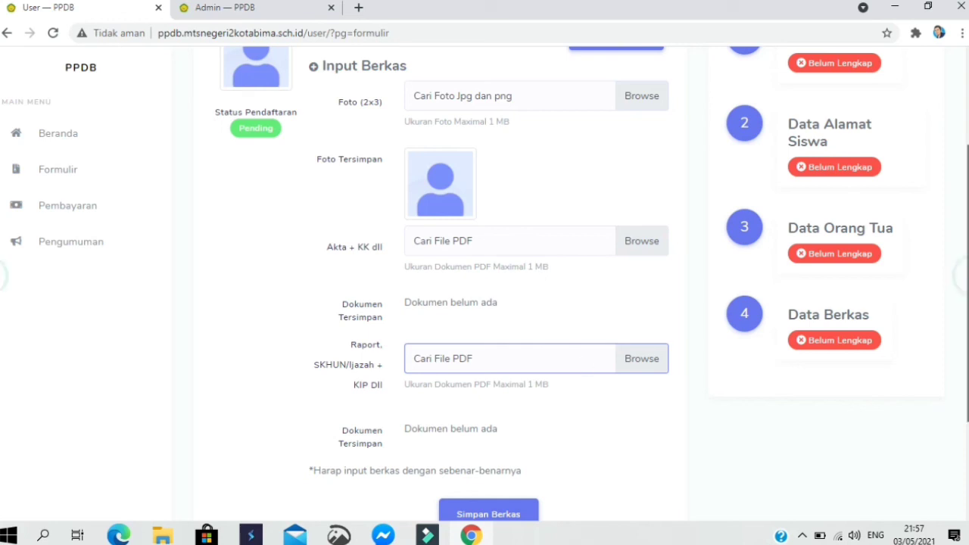
{"action": "scroll", "coordinate": [484, 284], "scroll_direction": "down", "scroll_amount": 1}
{"action": "scroll", "coordinate": [680, 305], "scroll_direction": "down", "scroll_amount": 1}
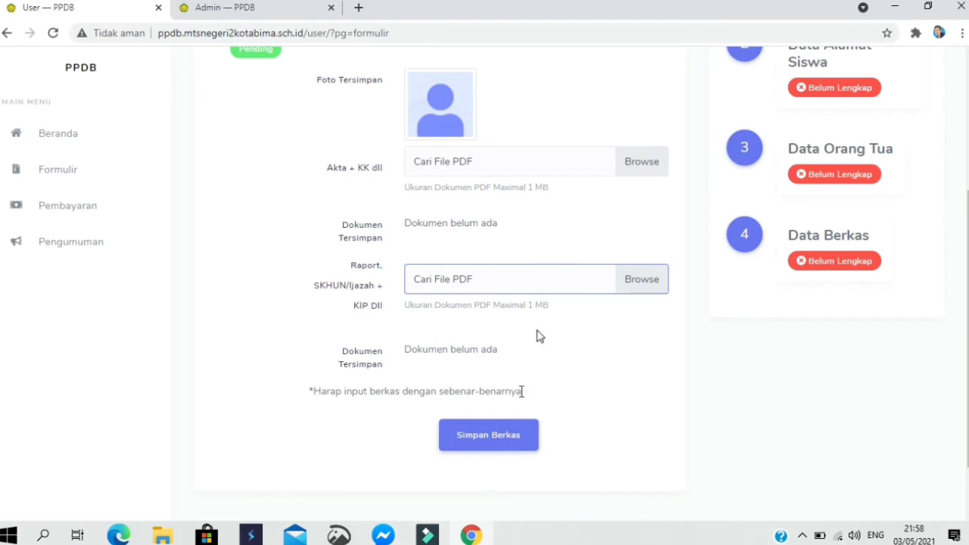
- Save the Input Berkas form with no files and close the Internet Download Manager popup
{"action": "left_click", "coordinate": [512, 444]}
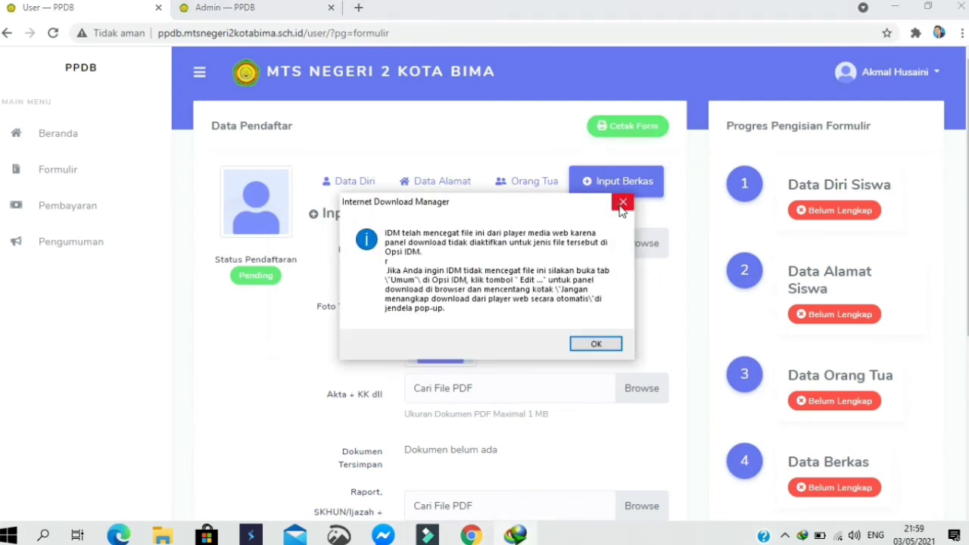
{"action": "left_click", "coordinate": [621, 203]}
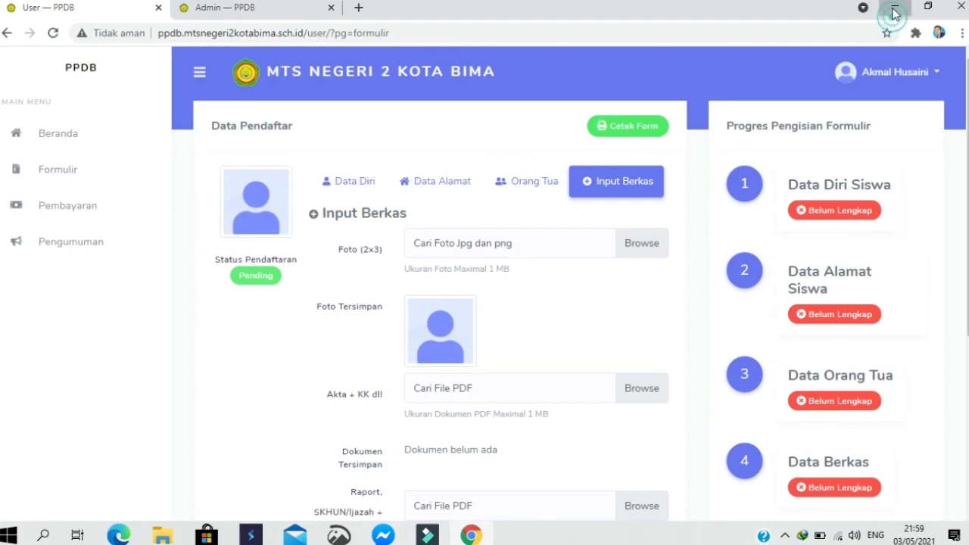
- Minimize the Chrome window to show the Windows desktop
{"action": "left_click", "coordinate": [894, 9]}
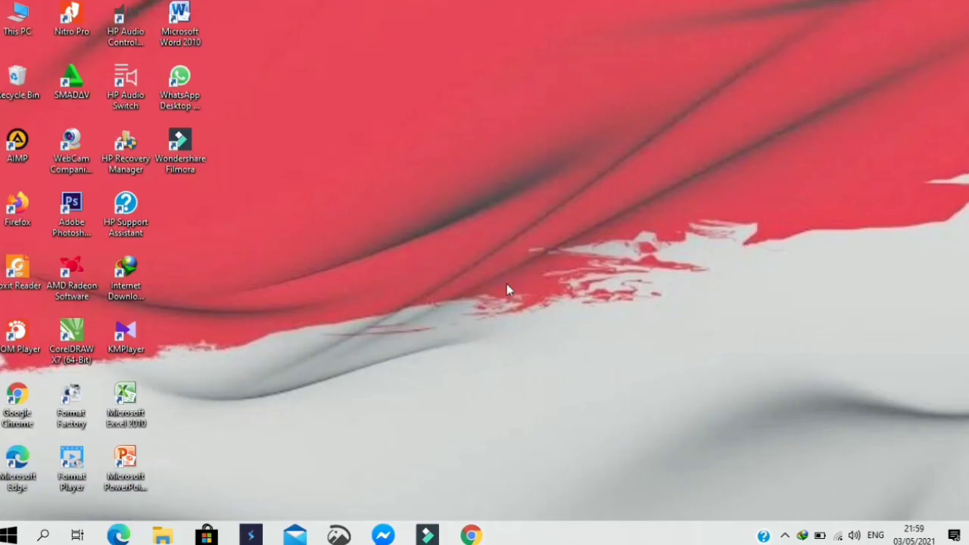